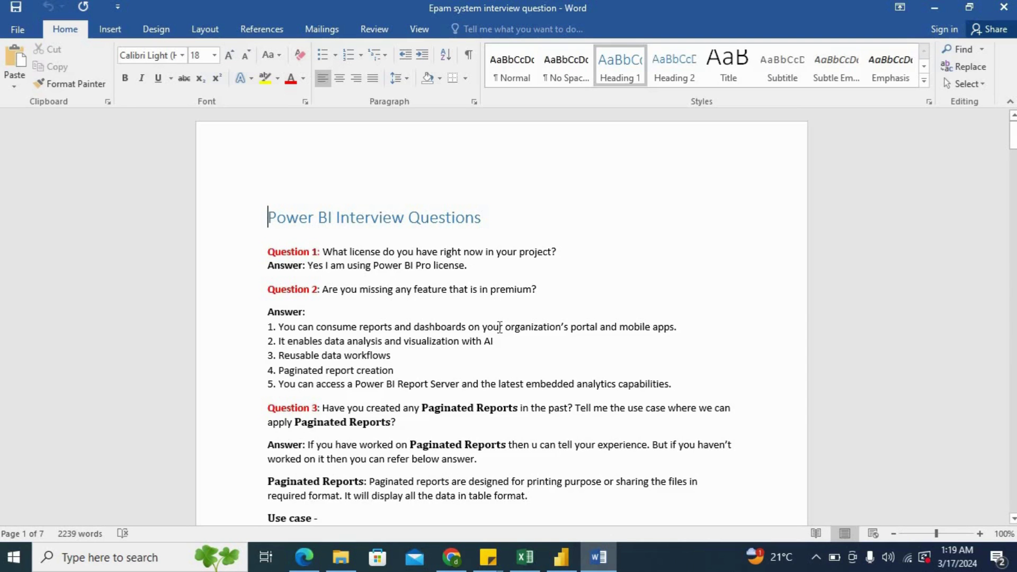
Scroll the interview document down to Question 3 on paginated reports and its use case list.
scroll(499, 327, down, 2)
scroll(500, 326, down, 4)
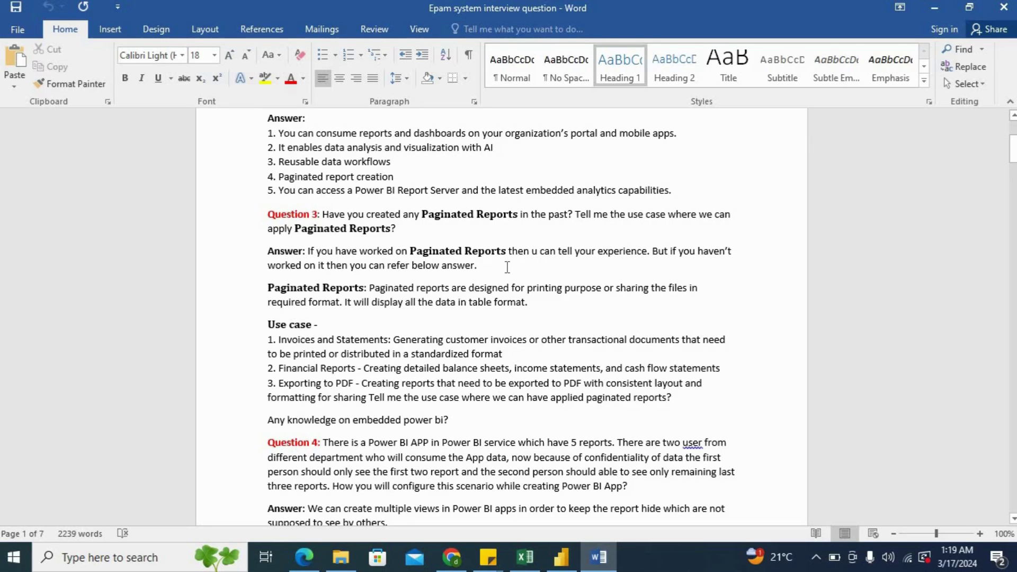
scroll(507, 267, down, 1)
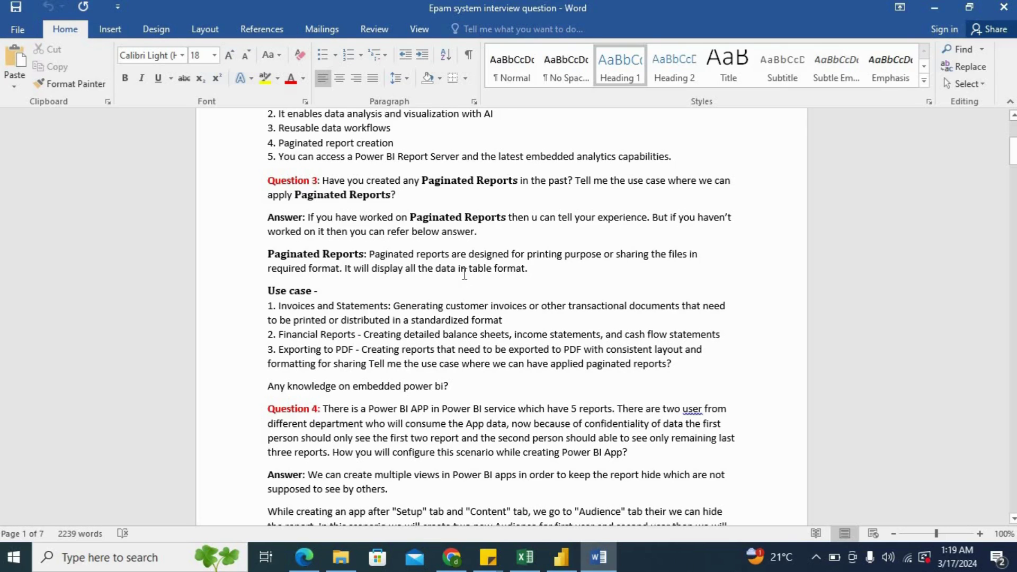
click(452, 557)
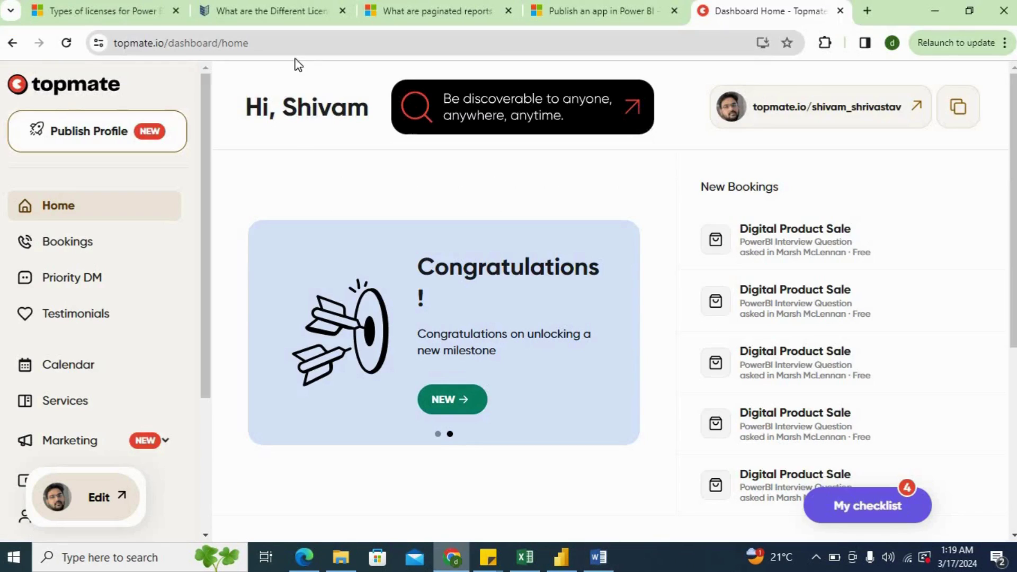
click(420, 16)
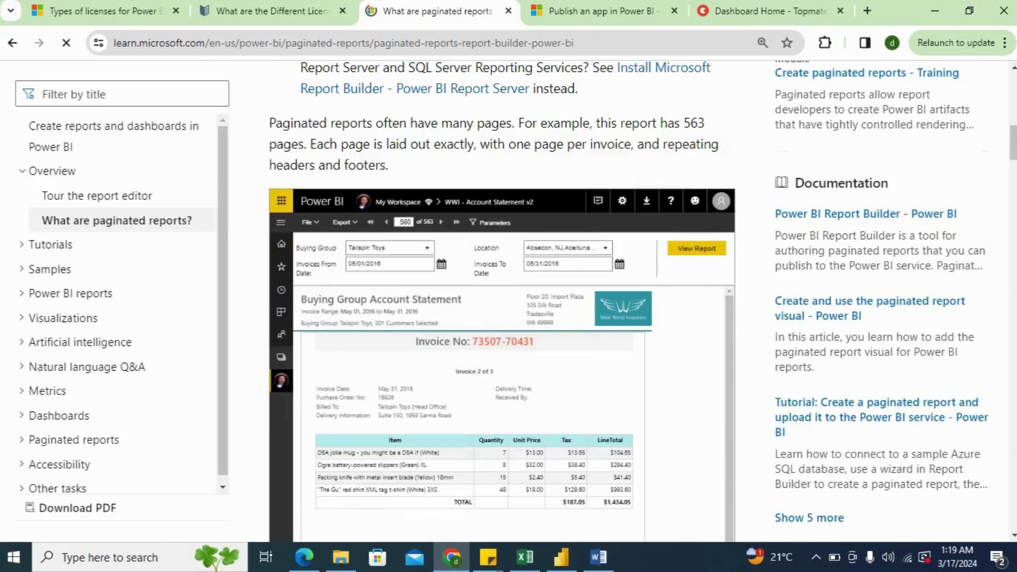
scroll(399, 202, down, 2)
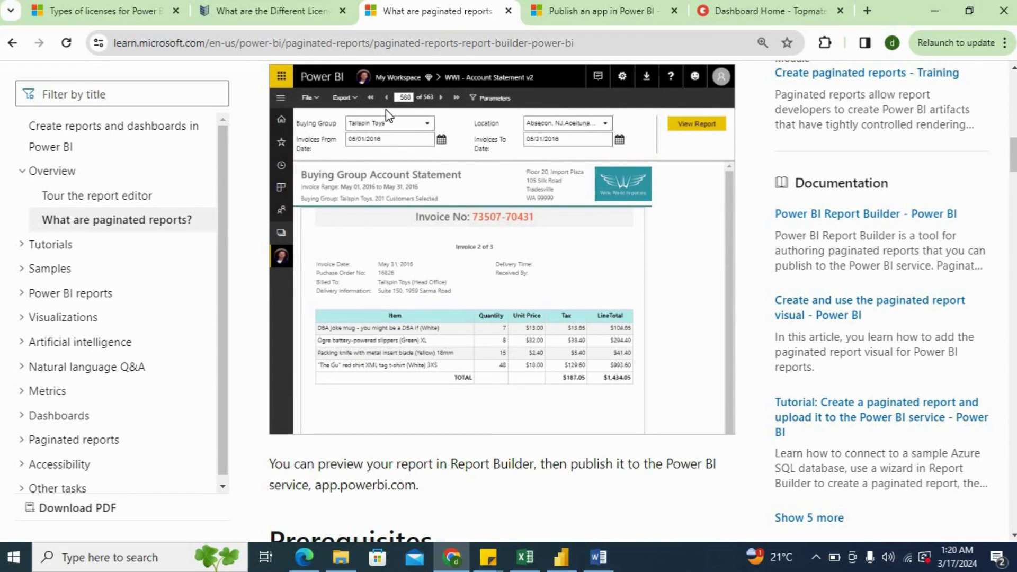
scroll(385, 109, up, 1)
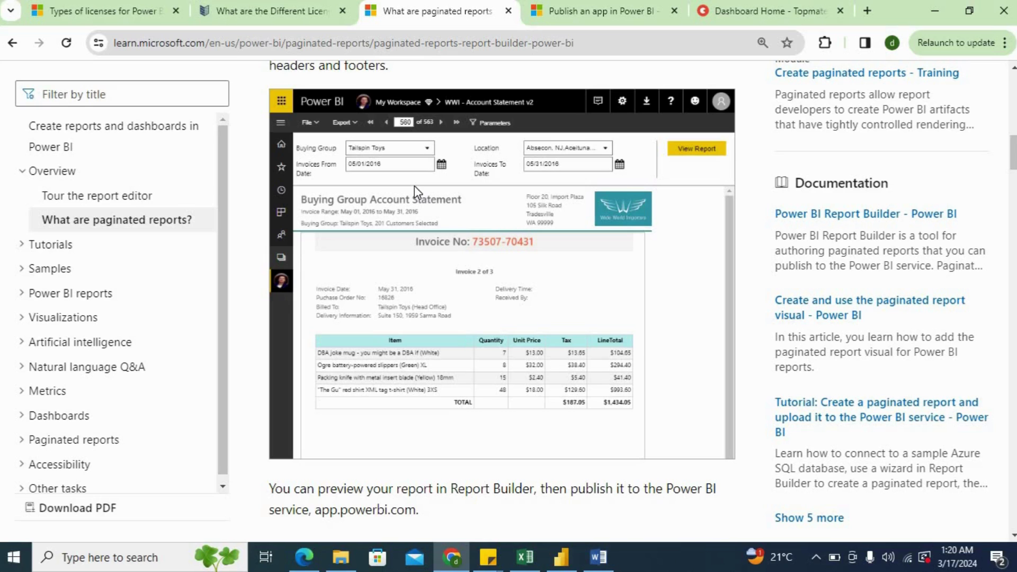
click(599, 555)
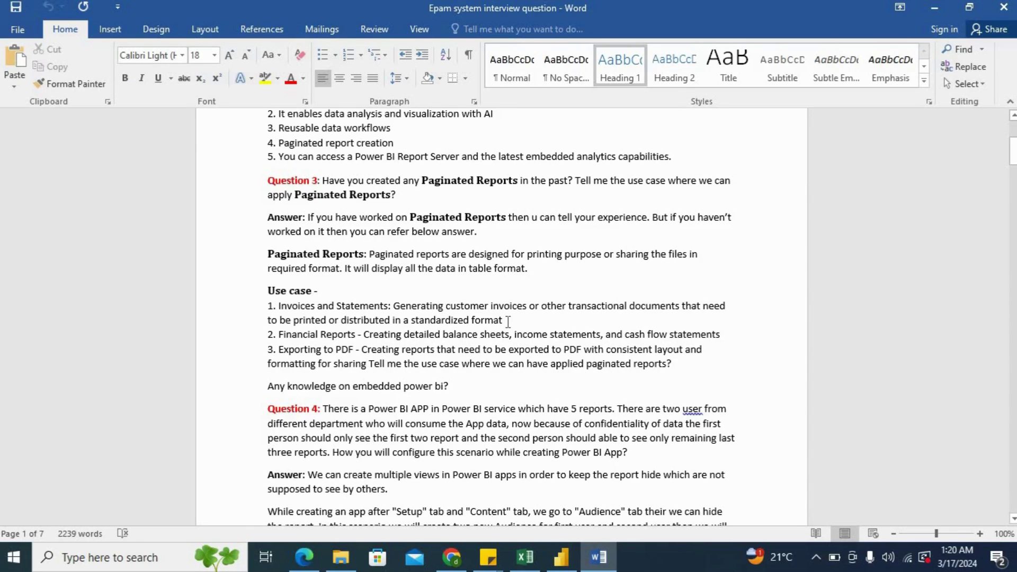
Place the cursor in the Financial Reports line and scroll down to Question 4's answer and Question 5.
click(352, 337)
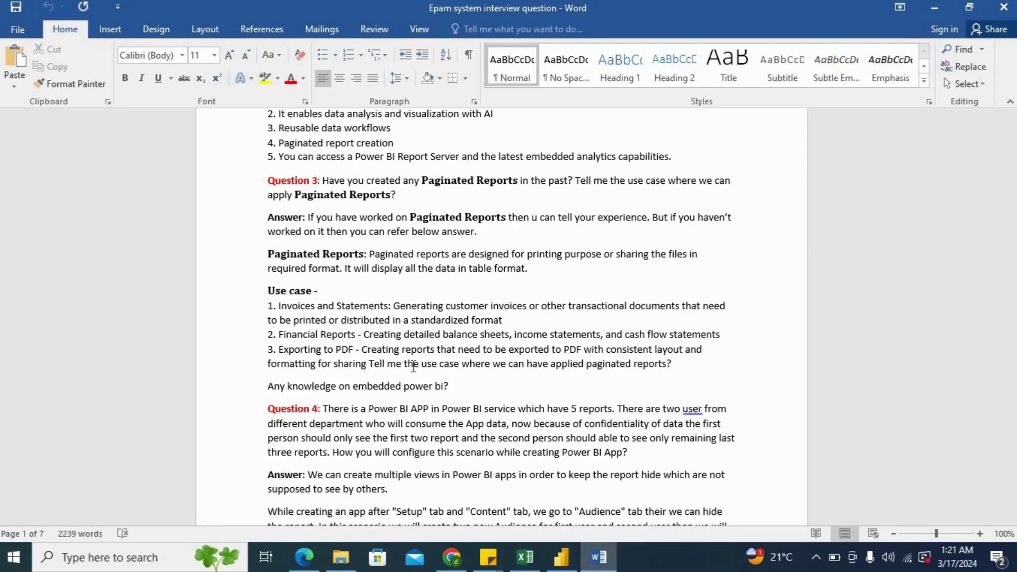
scroll(413, 367, down, 3)
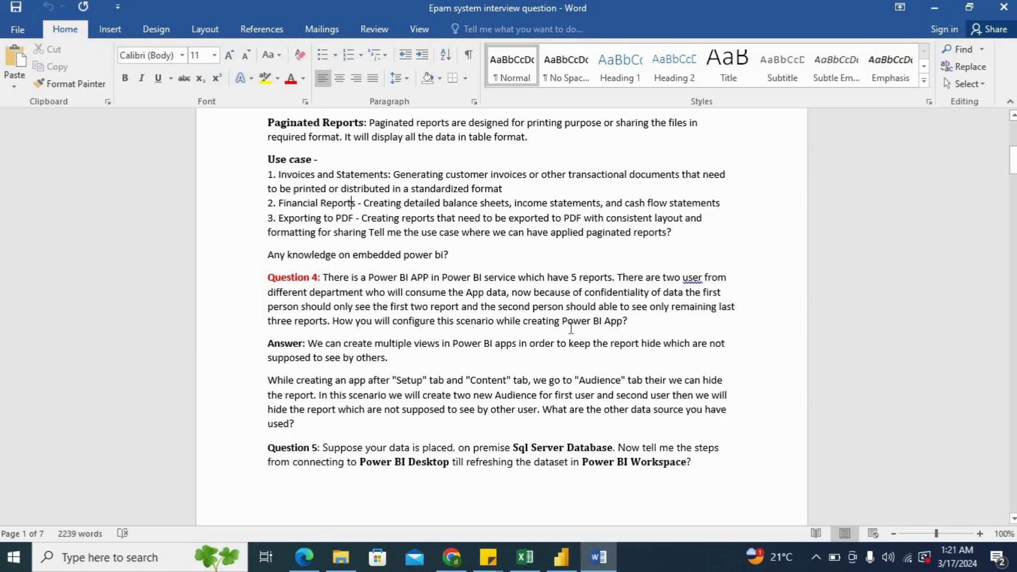
Return to the 'Publish an app in Power BI' article in Chrome and scroll back up through it.
click(452, 557)
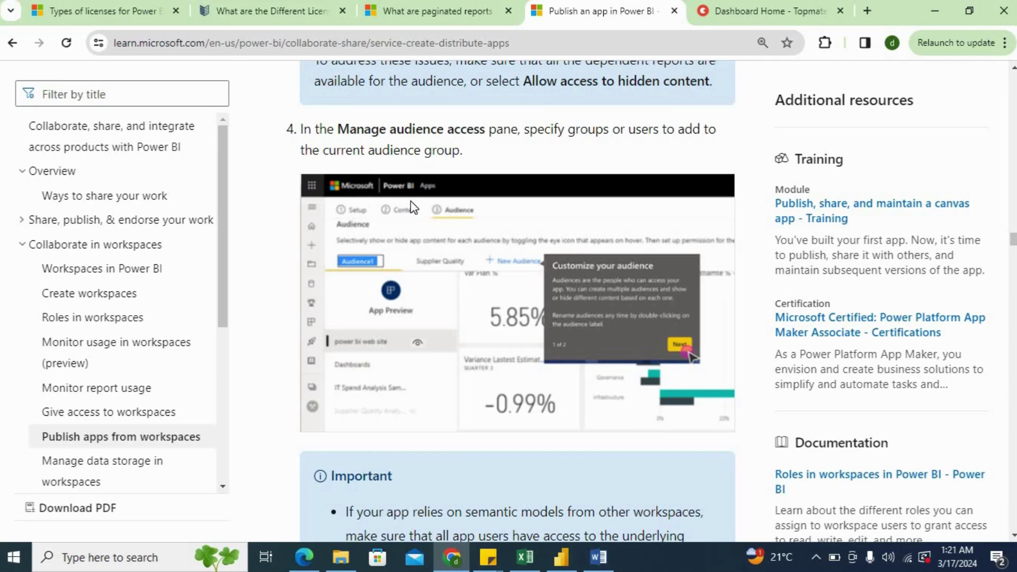
scroll(411, 201, up, 5)
scroll(412, 201, up, 20)
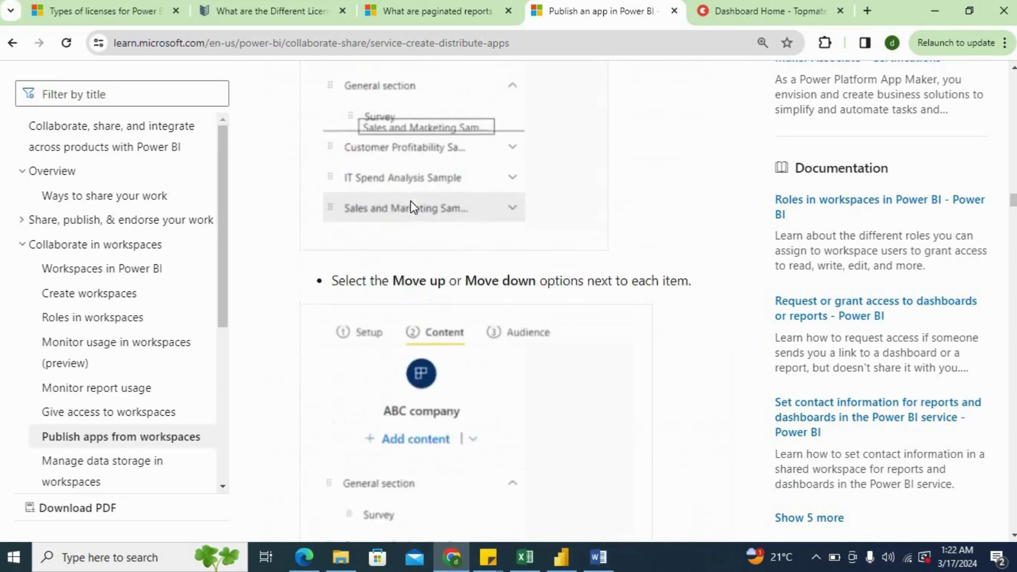
scroll(411, 201, up, 15)
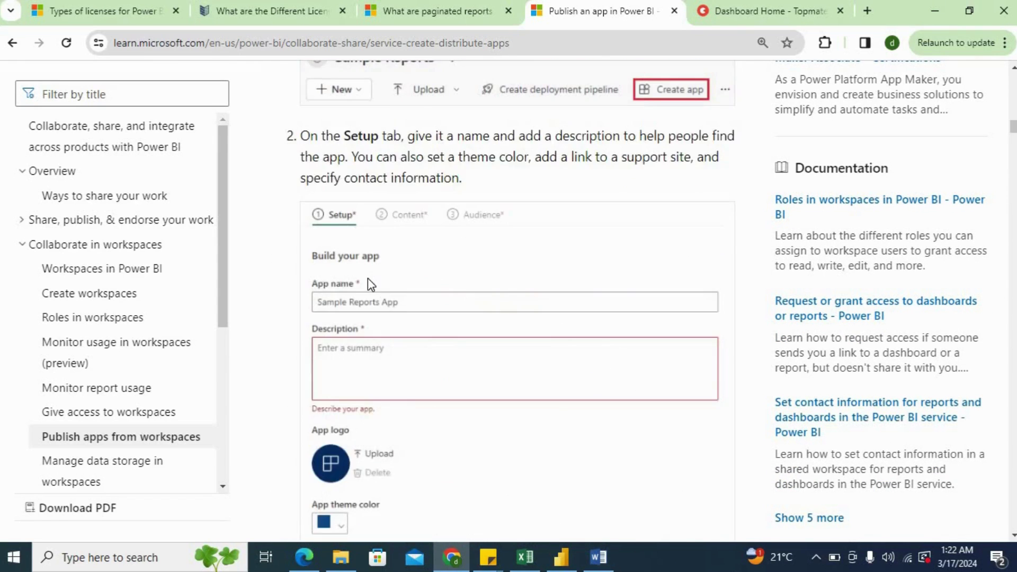
scroll(367, 278, up, 1)
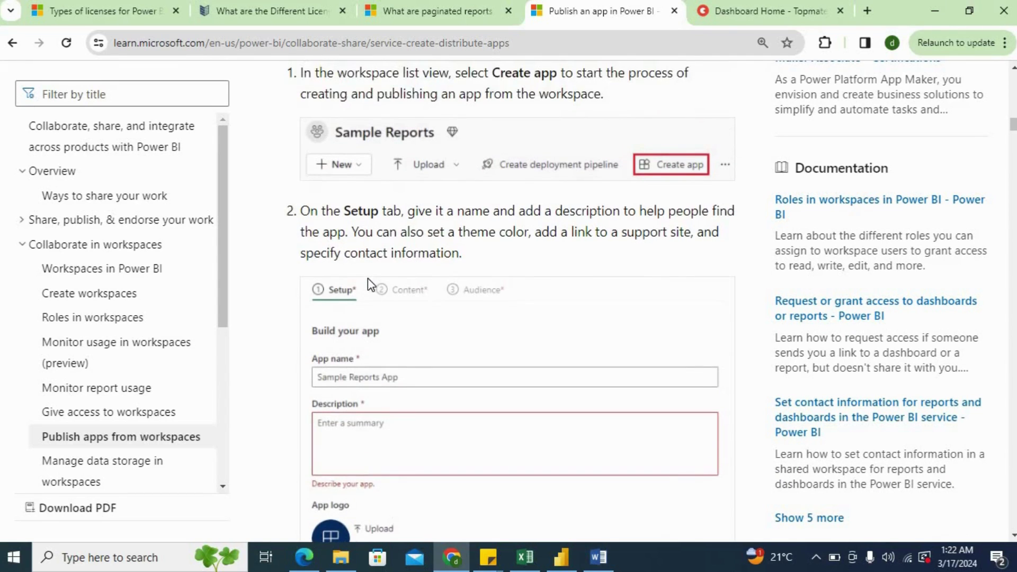
Scroll the article down to step 4, Manage audience access, on adding groups or users.
scroll(368, 278, down, 2)
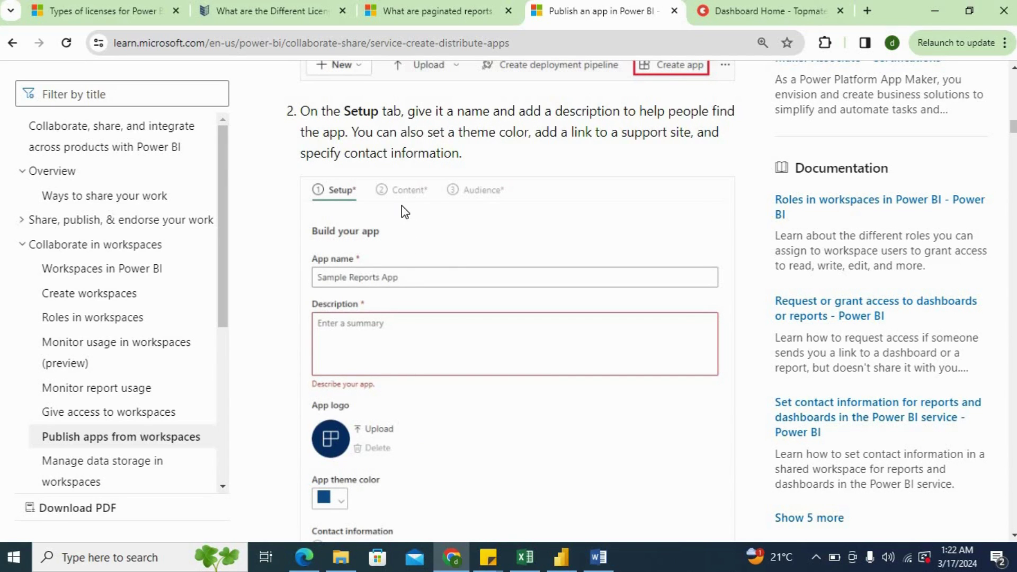
scroll(402, 206, down, 15)
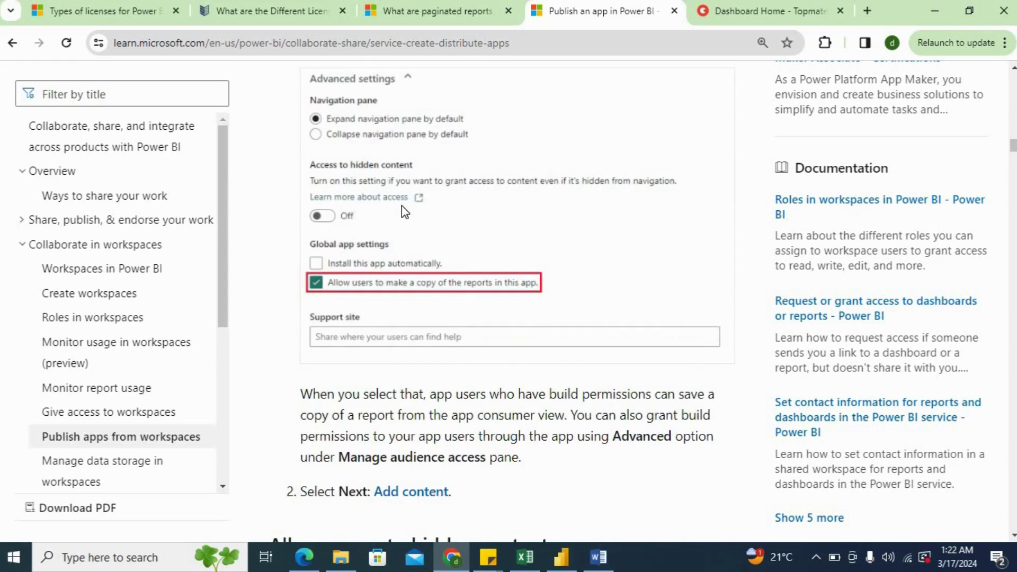
scroll(402, 206, down, 12)
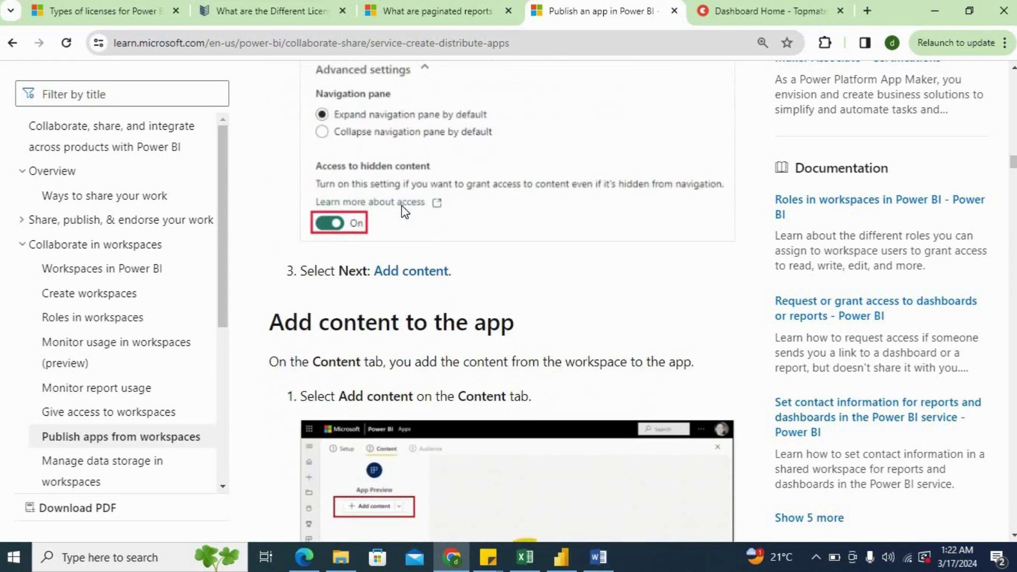
scroll(402, 207, down, 4)
scroll(401, 207, down, 3)
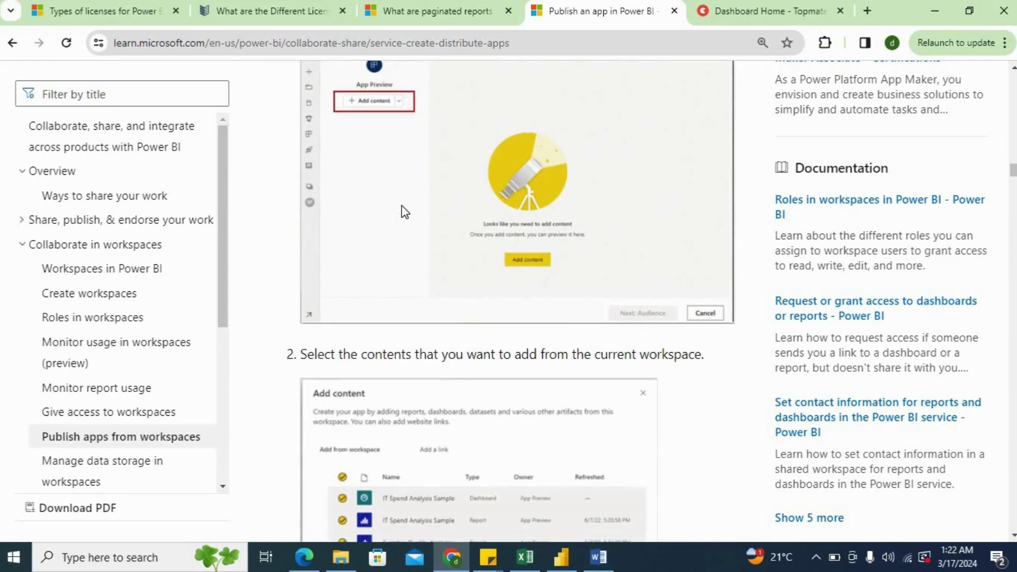
scroll(401, 206, up, 2)
scroll(401, 206, down, 8)
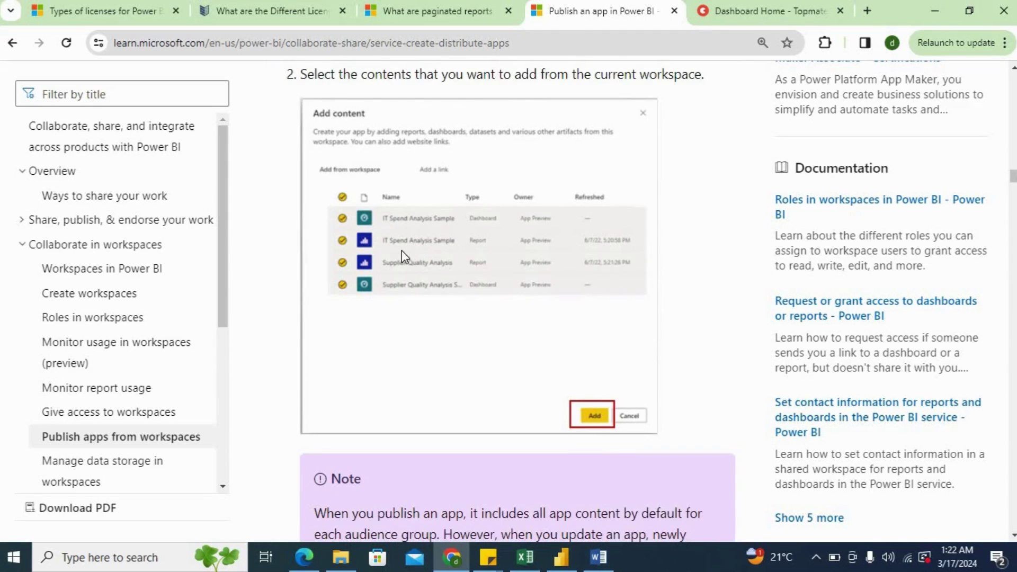
scroll(401, 251, down, 10)
scroll(401, 250, down, 16)
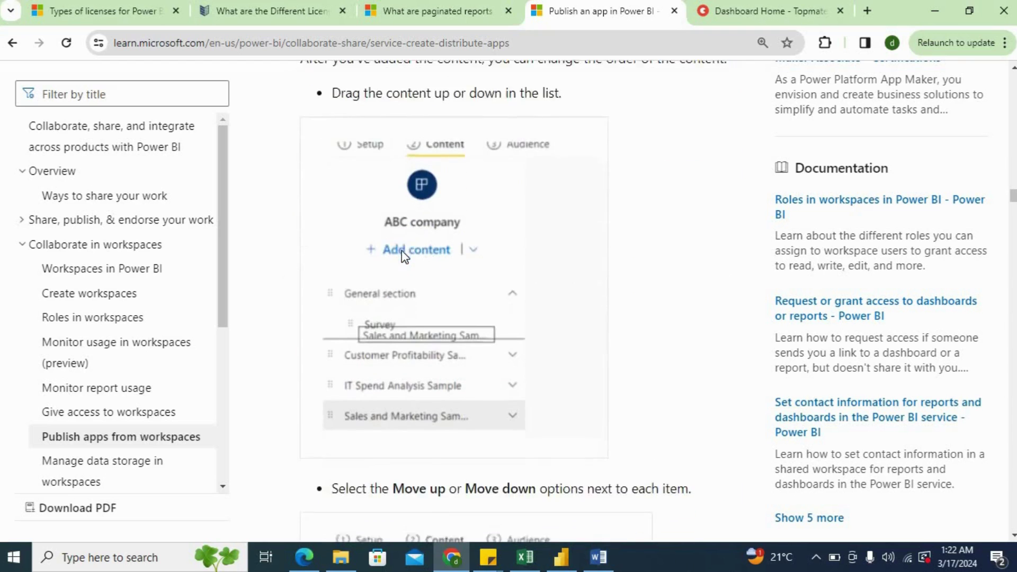
scroll(401, 250, down, 4)
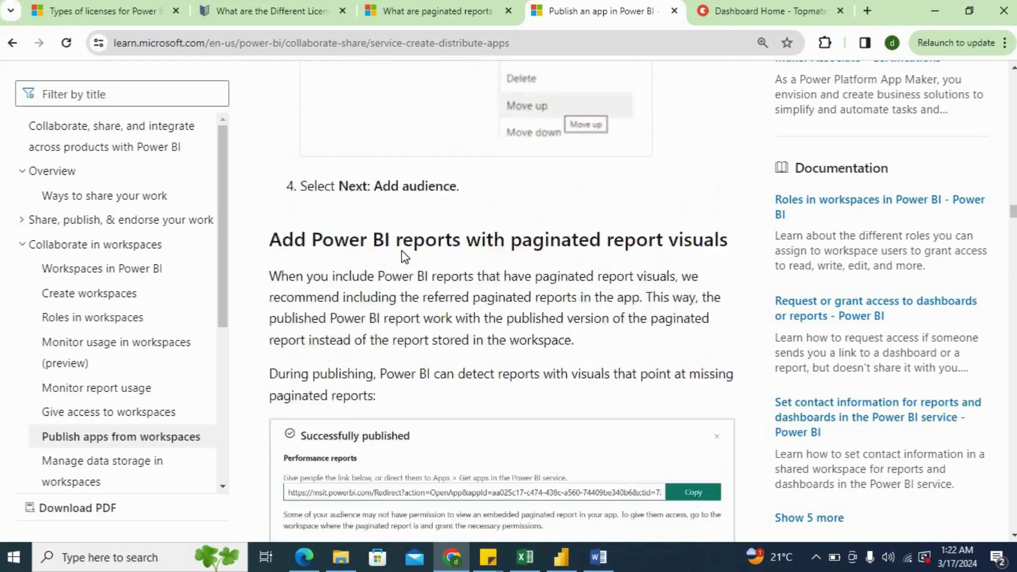
scroll(401, 250, up, 4)
scroll(401, 254, down, 15)
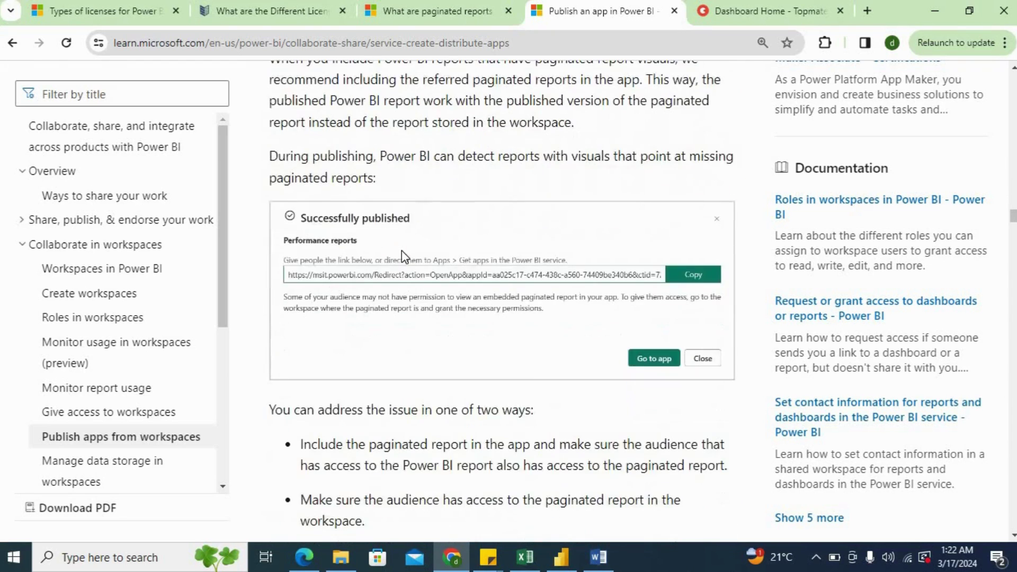
scroll(403, 250, down, 16)
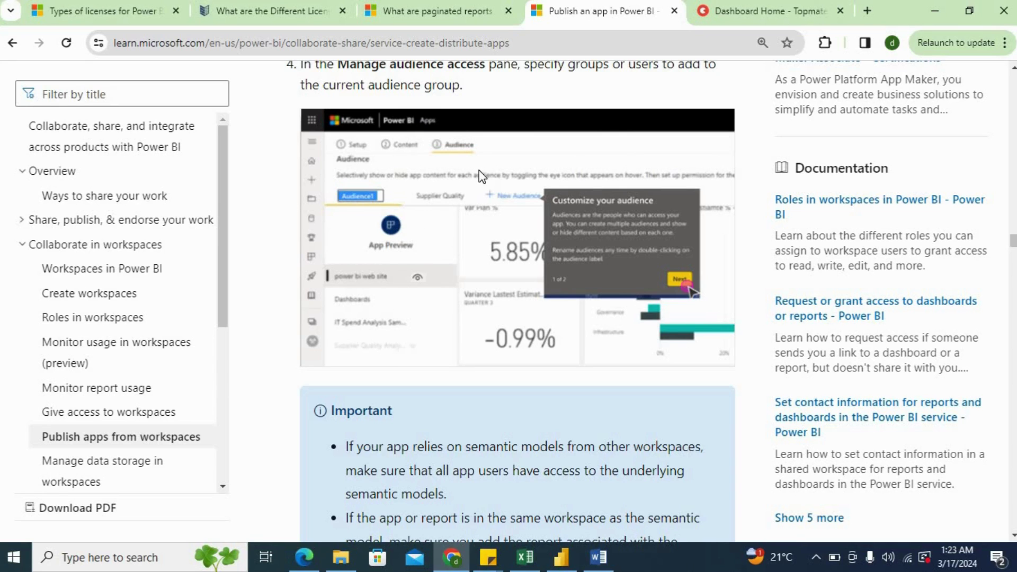
Back in the Word interview document, scroll through page 2 to Question 8 on page 3.
click(601, 563)
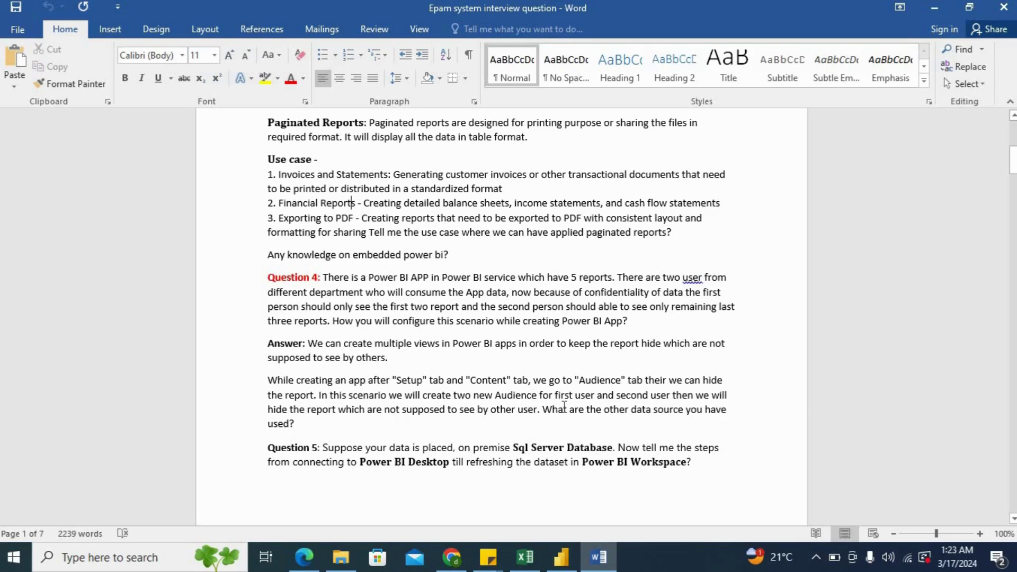
scroll(564, 406, down, 3)
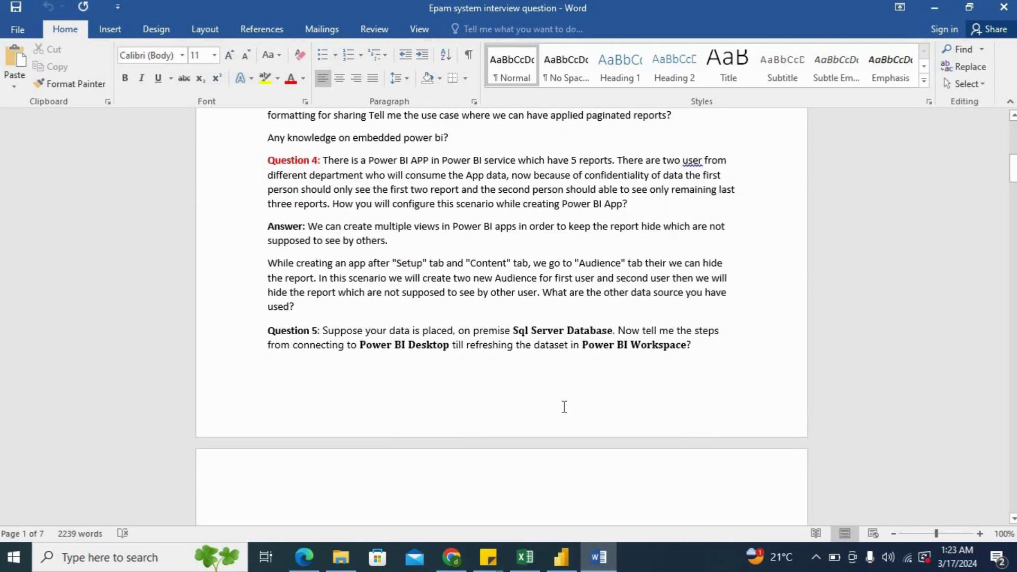
scroll(564, 406, down, 4)
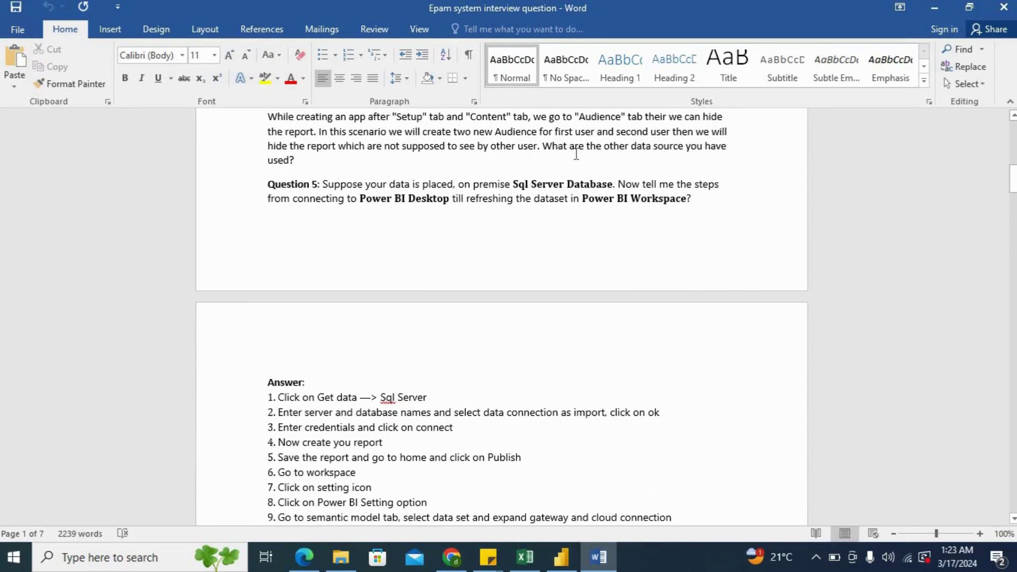
scroll(576, 154, down, 3)
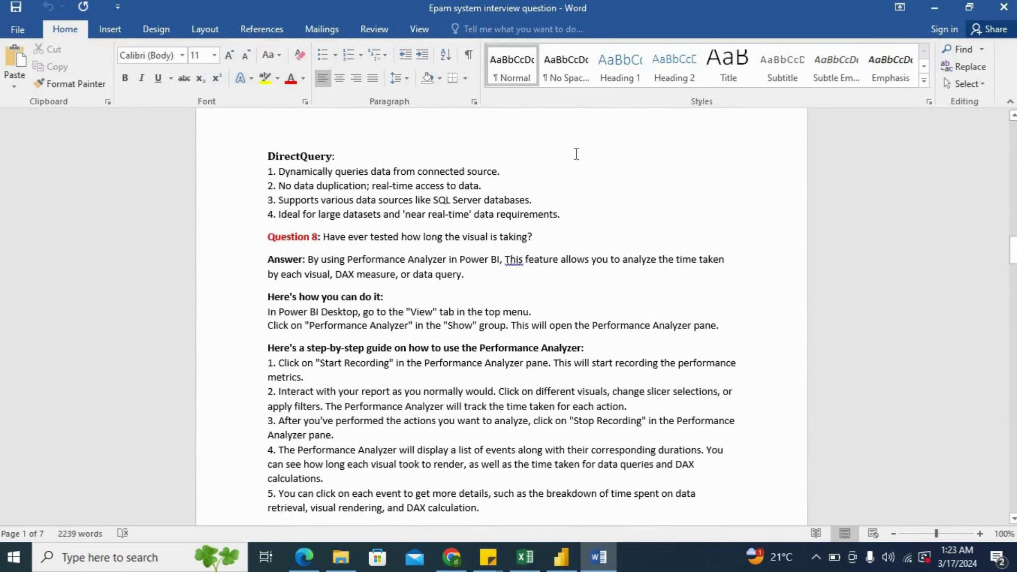
scroll(575, 154, down, 1)
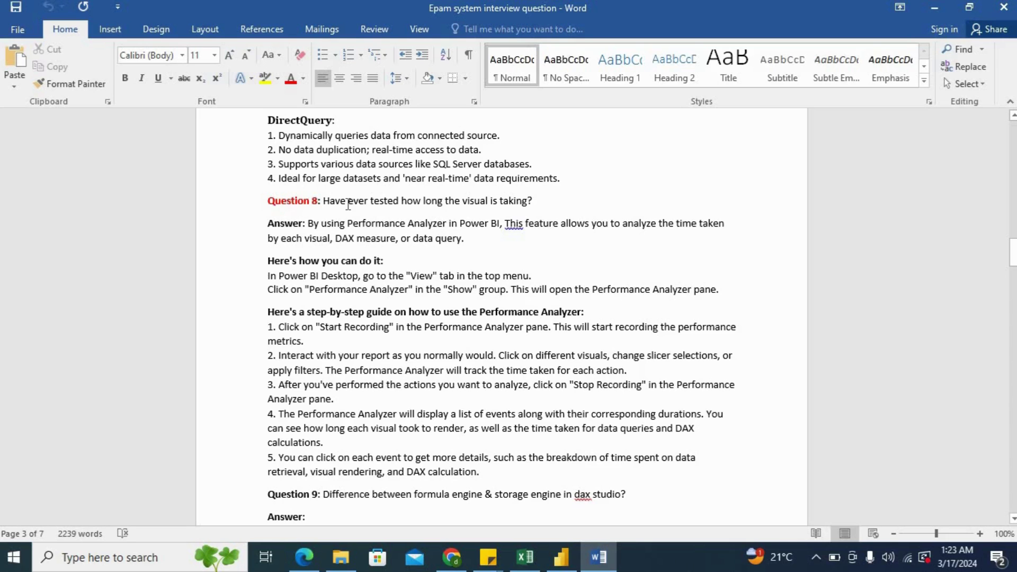
Move past Question 8's Performance Analyzer answer down to Question 17 on optimizing import-mode reports.
scroll(348, 204, down, 1)
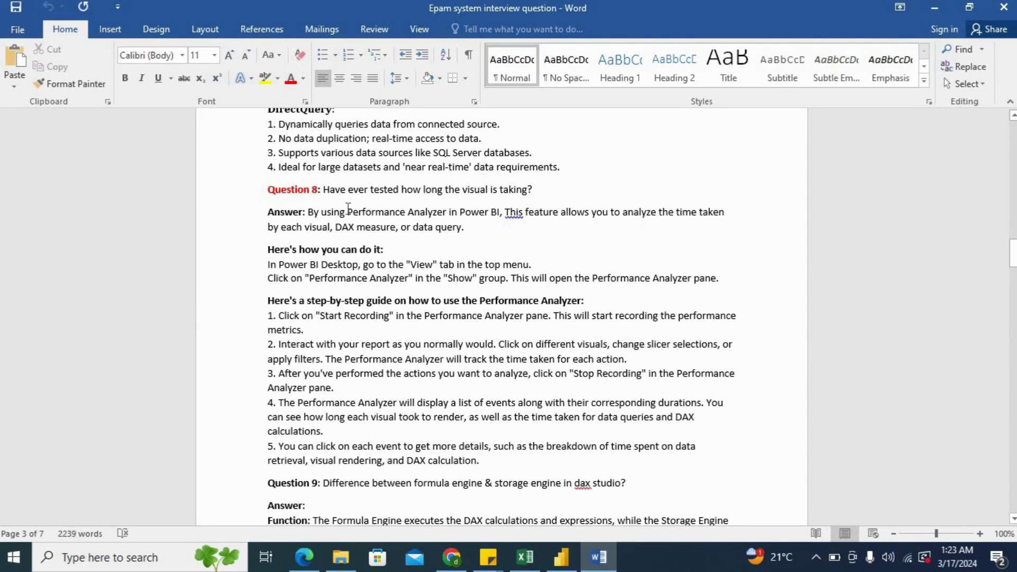
double_click(383, 212)
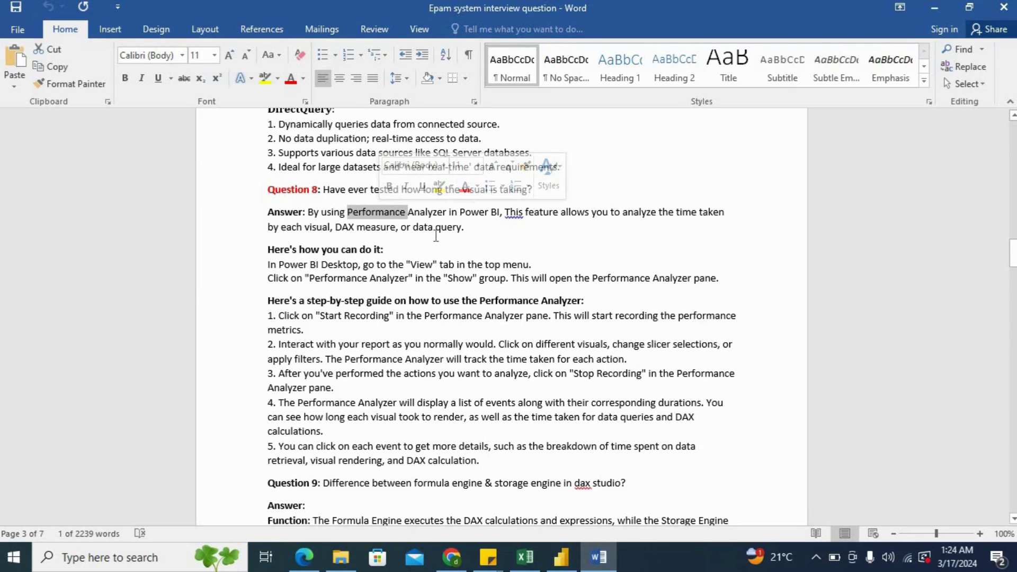
scroll(436, 235, down, 3)
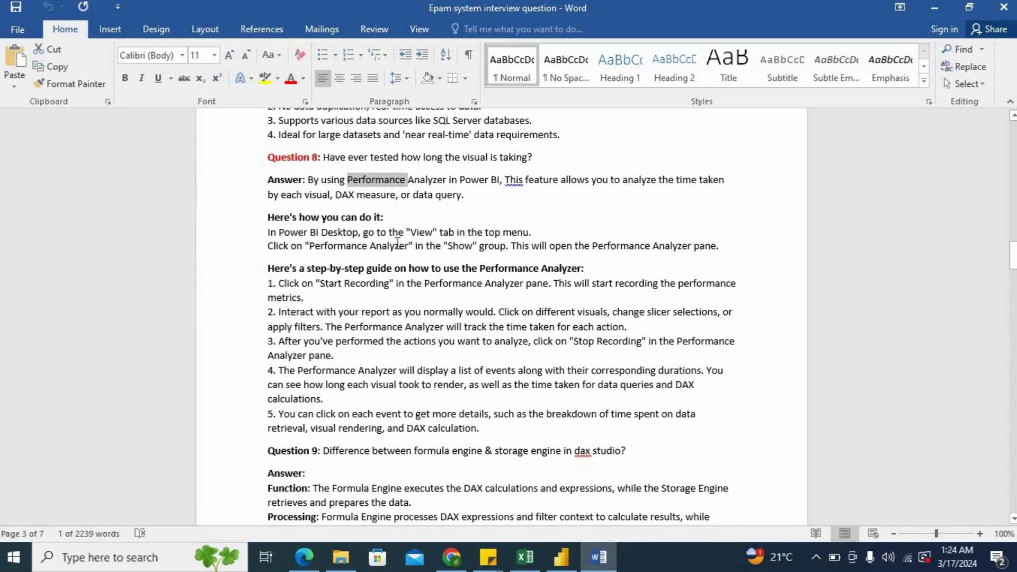
scroll(397, 244, down, 2)
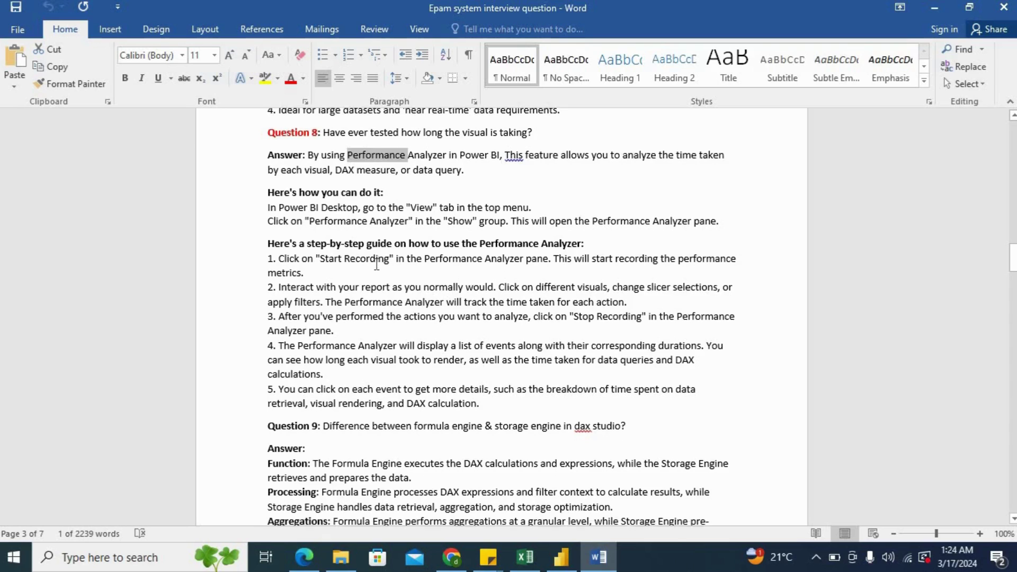
scroll(377, 264, down, 1)
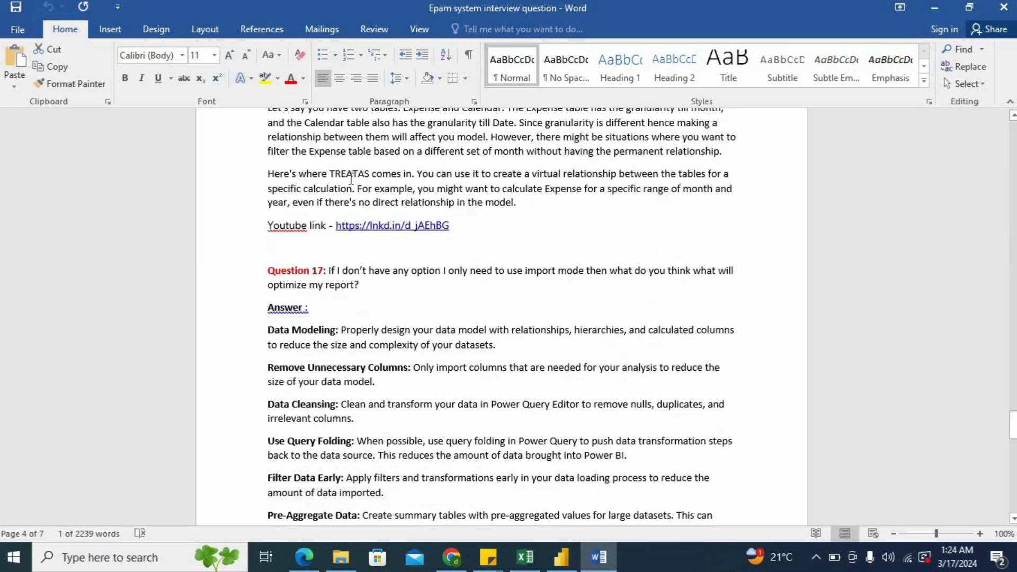
scroll(335, 294, down, 3)
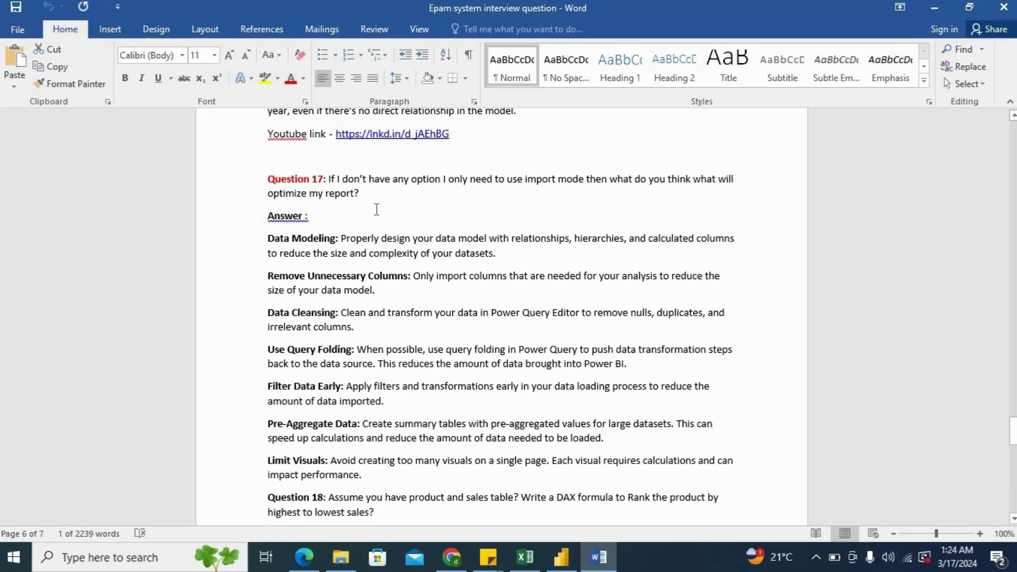
Scroll down to Question 18's Product Rank formula using RANKX over ALL('Product'[Product]).
scroll(376, 210, down, 1)
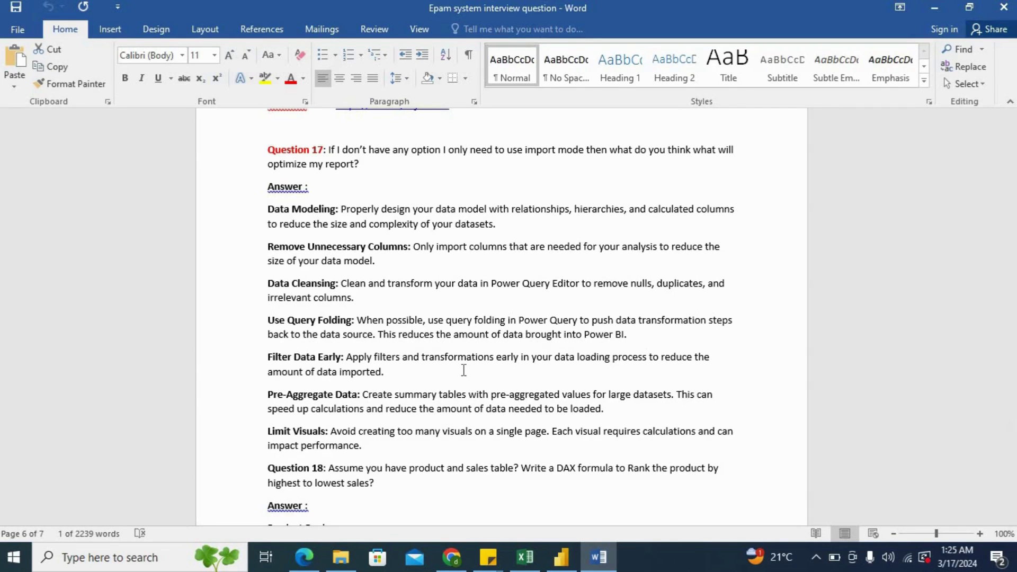
scroll(463, 370, down, 2)
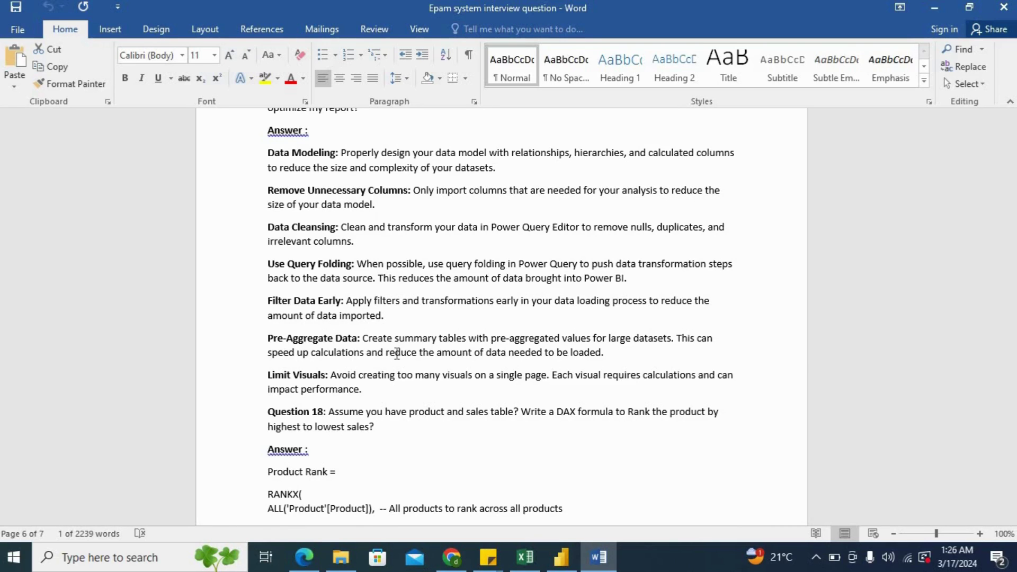
Scroll the document back up to Question 6 on editing a dataset via the XMLA endpoint.
scroll(396, 353, down, 3)
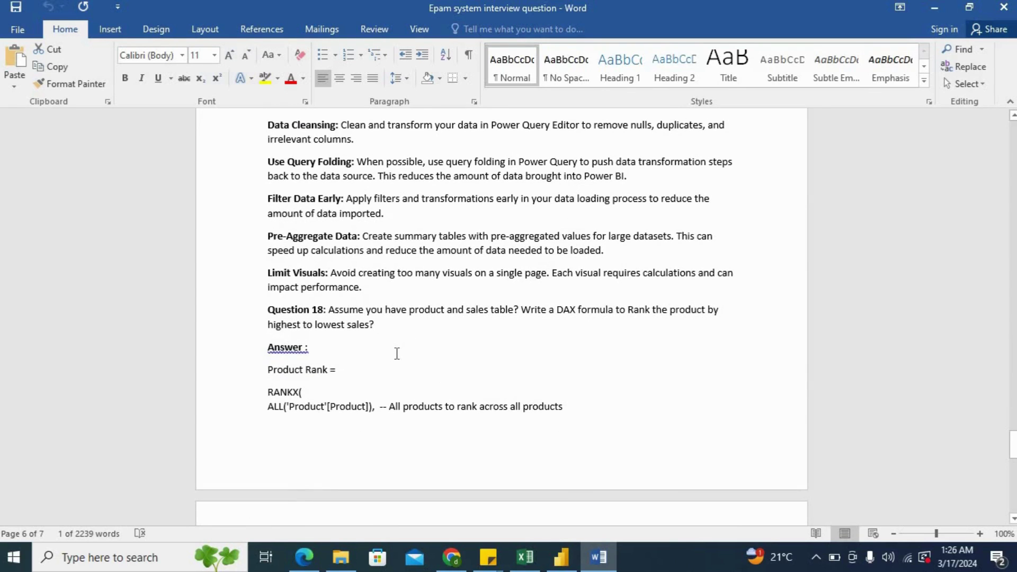
scroll(397, 354, up, 15)
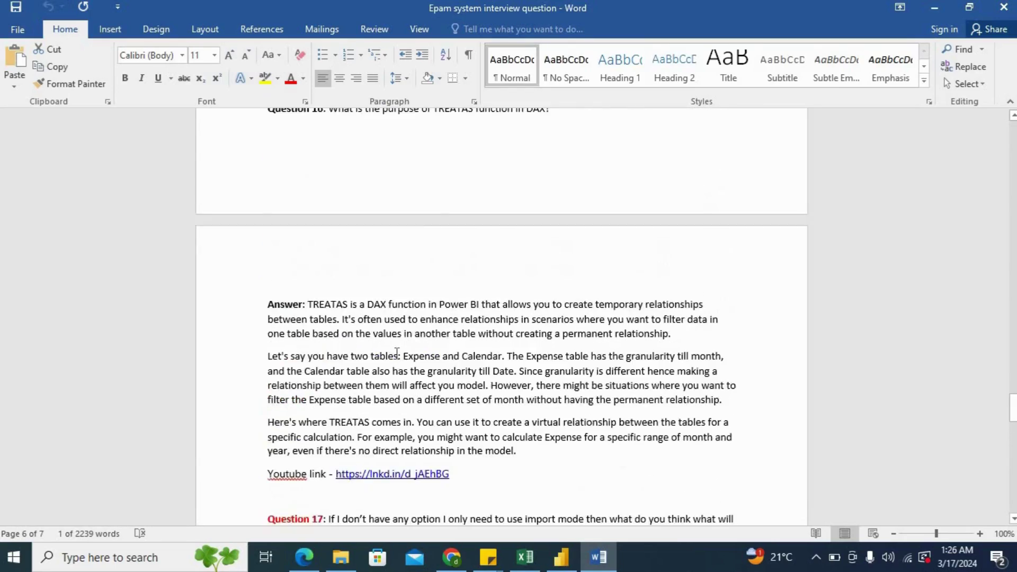
scroll(397, 354, up, 20)
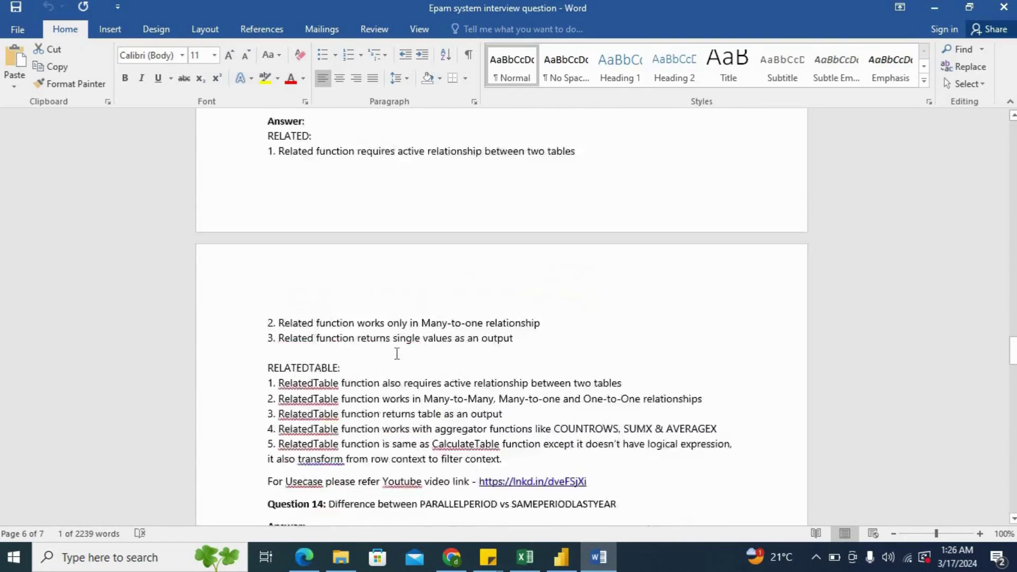
scroll(397, 354, up, 12)
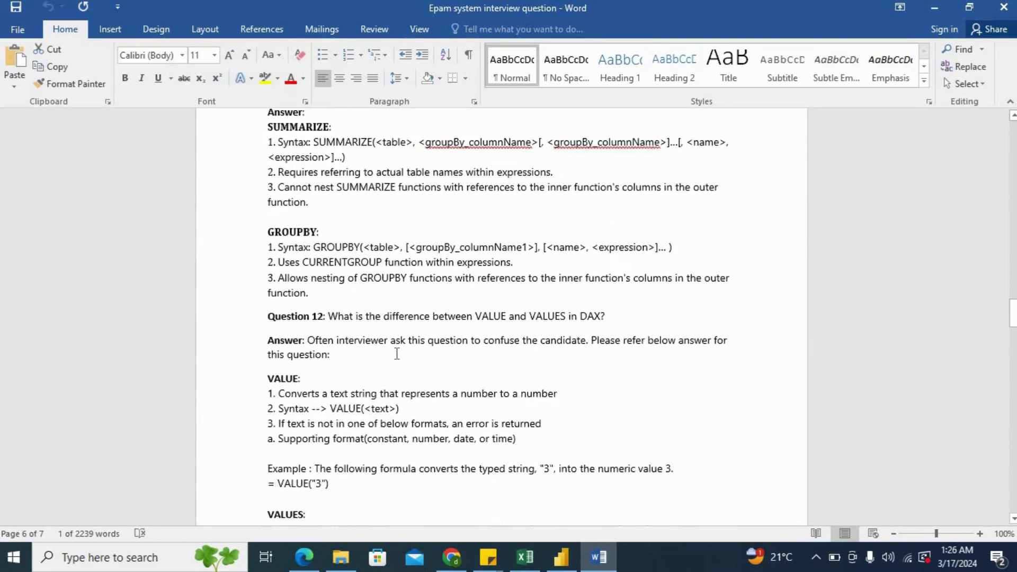
scroll(397, 353, up, 20)
scroll(396, 353, up, 9)
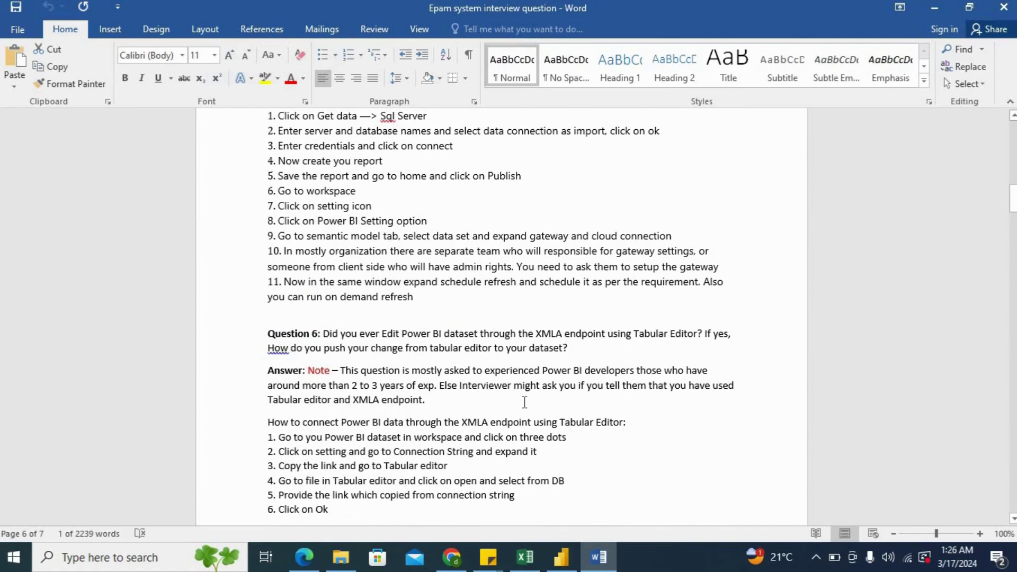
In Power BI, highlight the four Problem measures in the DAX questions text box, then click into the Question 1 heading.
click(559, 560)
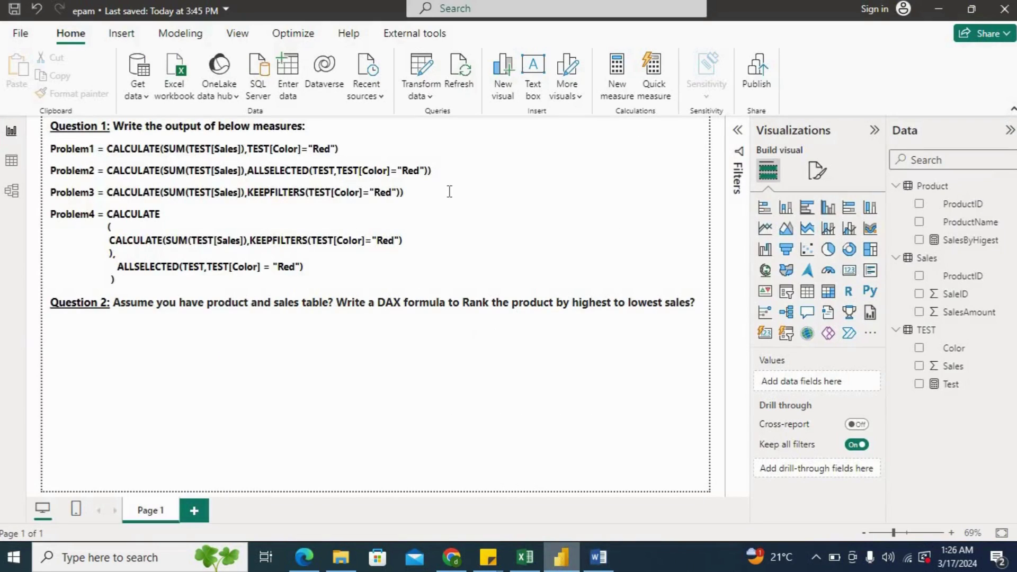
click(201, 205)
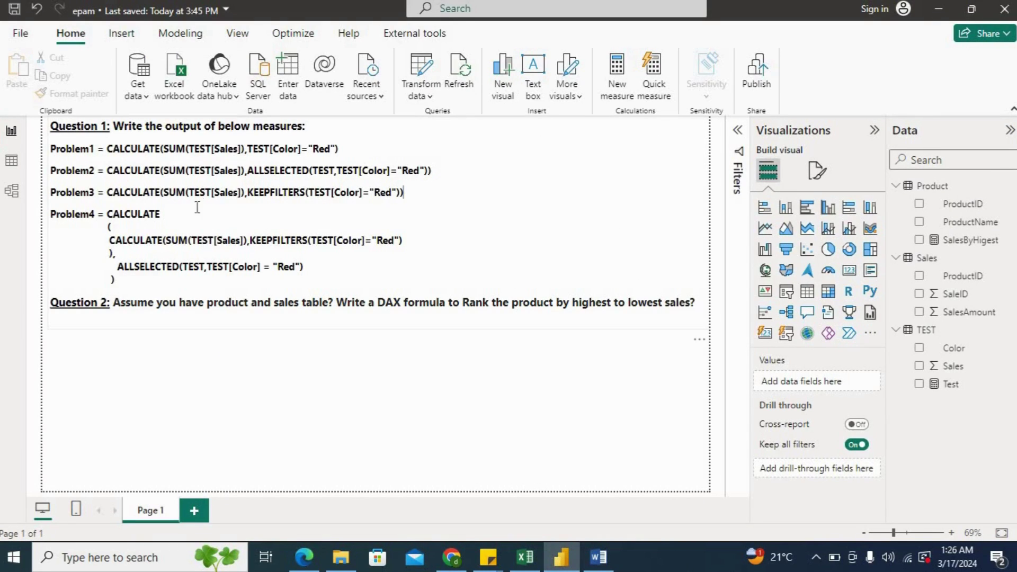
drag(132, 282, 106, 226)
drag(83, 129, 50, 150)
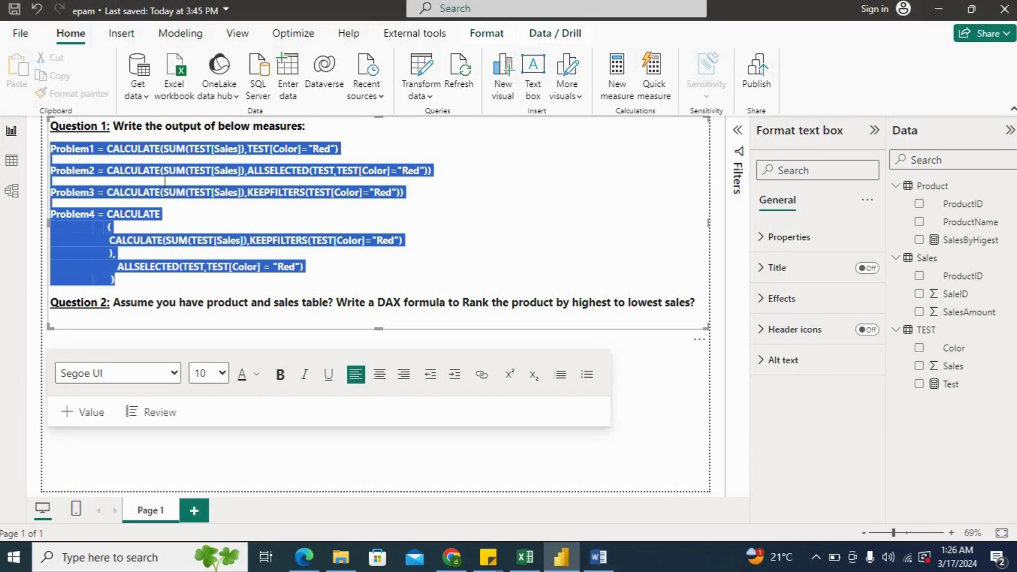
click(151, 133)
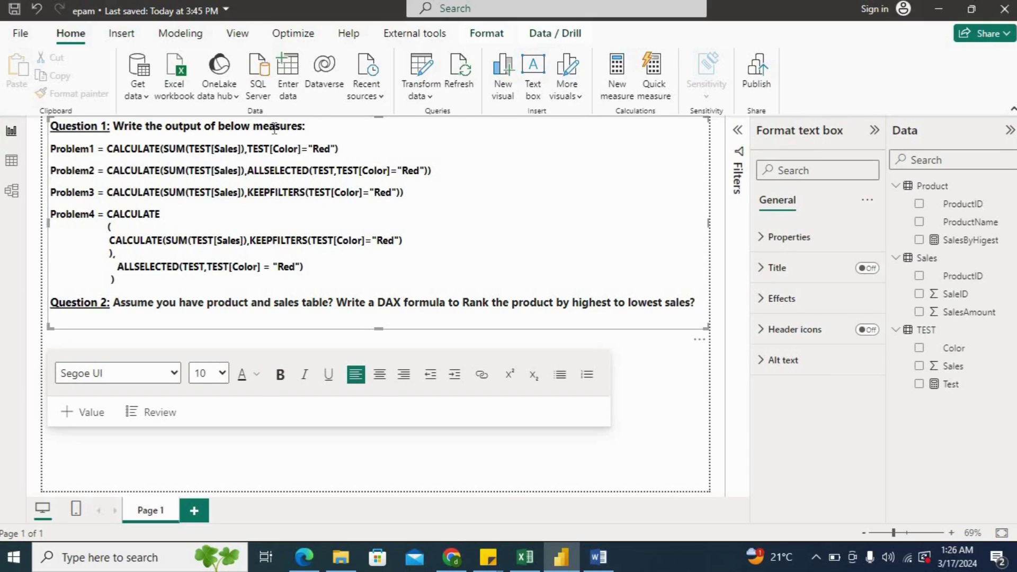
click(320, 155)
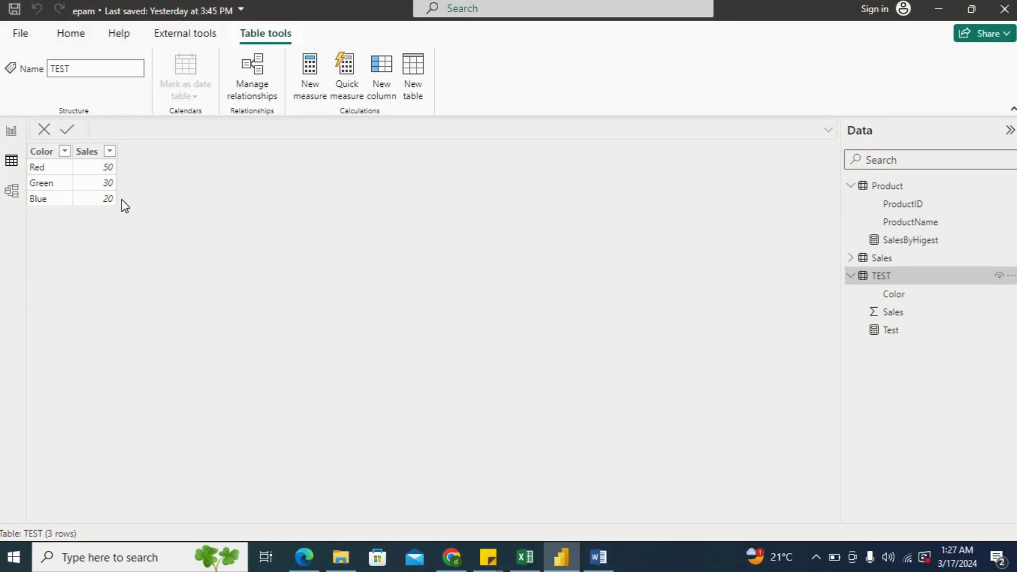
Build a table of TEST Color and Sales on the report page and show the Test measure's formula.
click(11, 131)
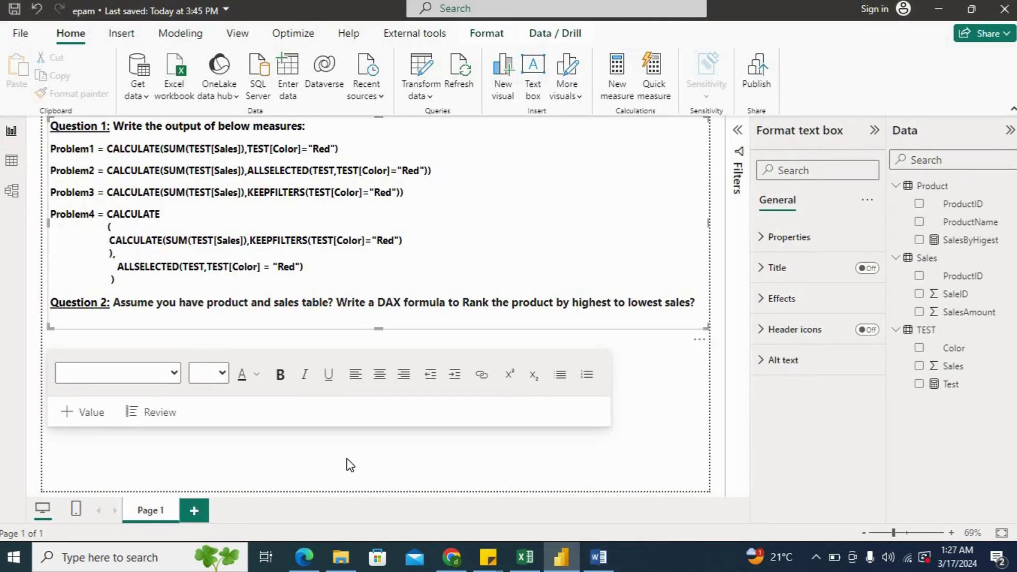
click(349, 464)
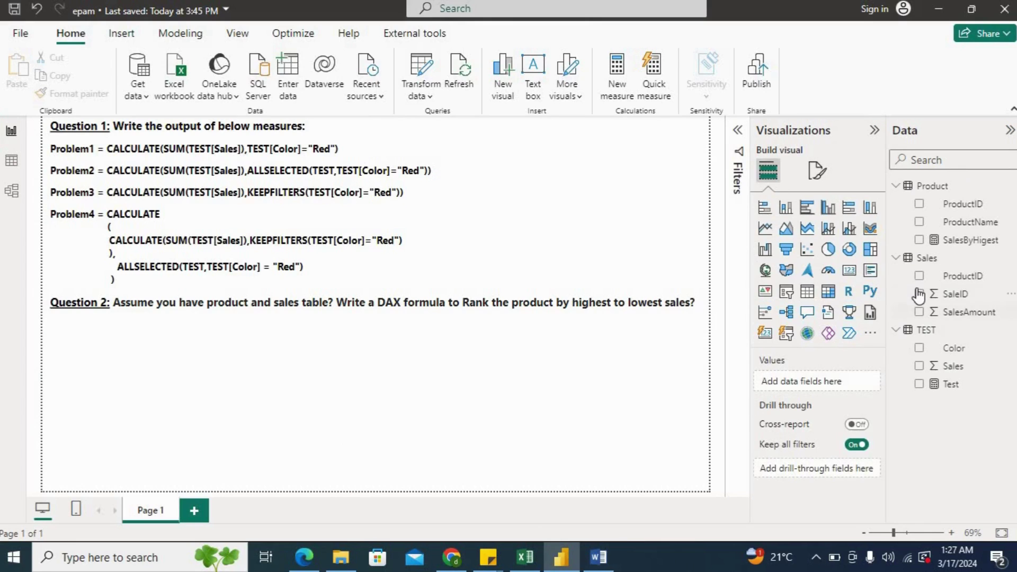
click(919, 348)
click(919, 366)
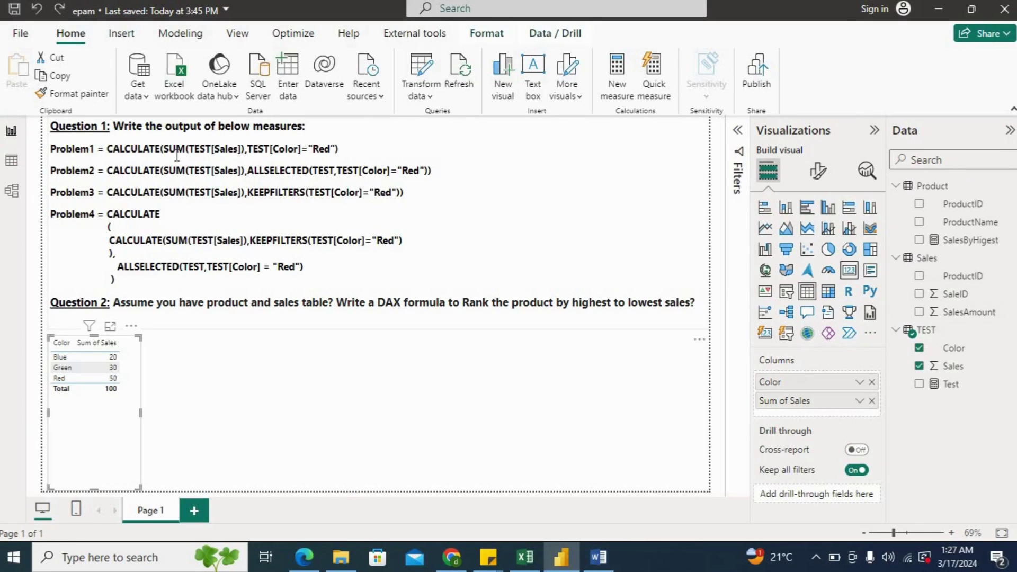
click(463, 389)
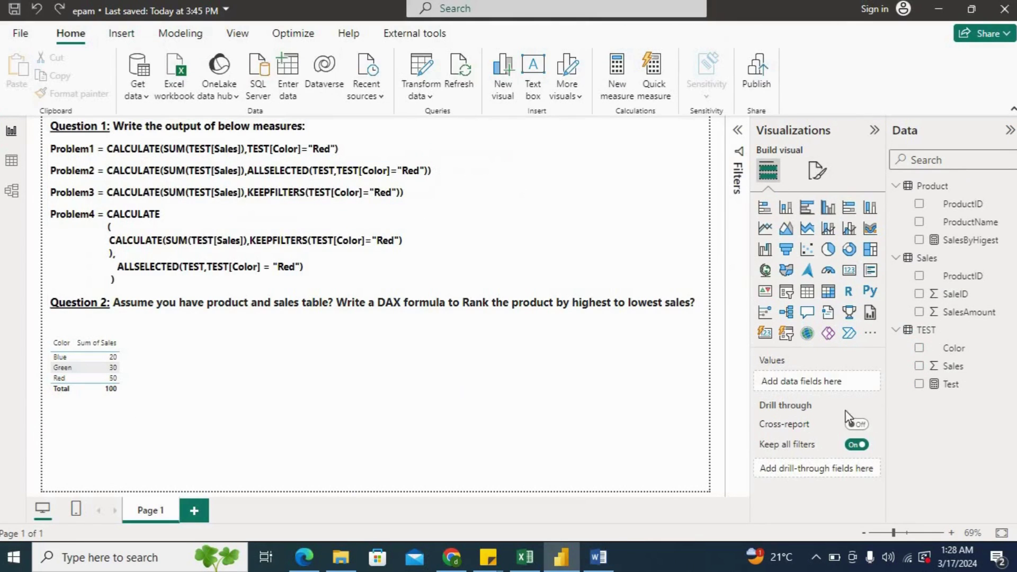
click(944, 390)
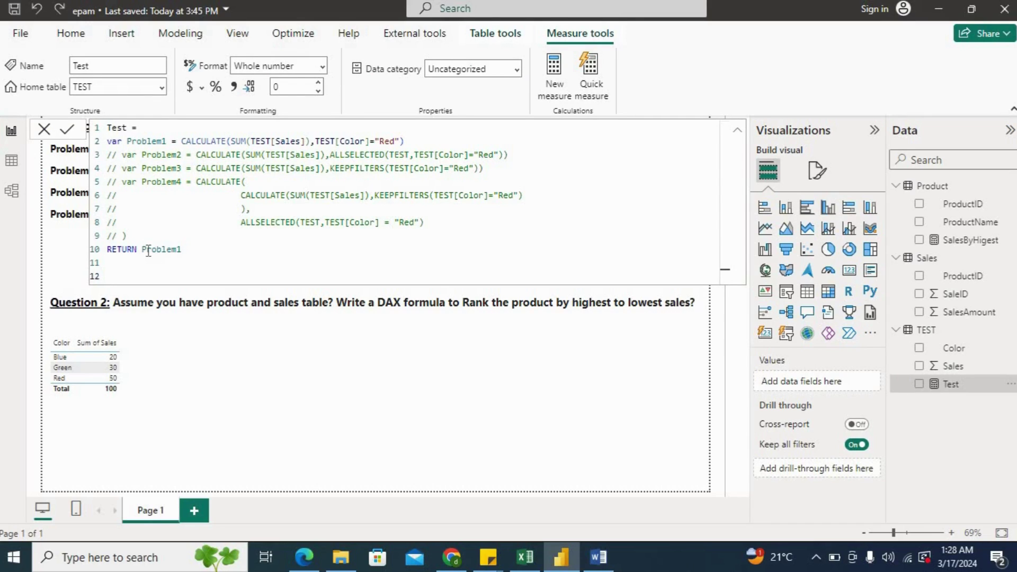
Close the Test measure's formula, reopen it for another look, and close it again.
click(178, 298)
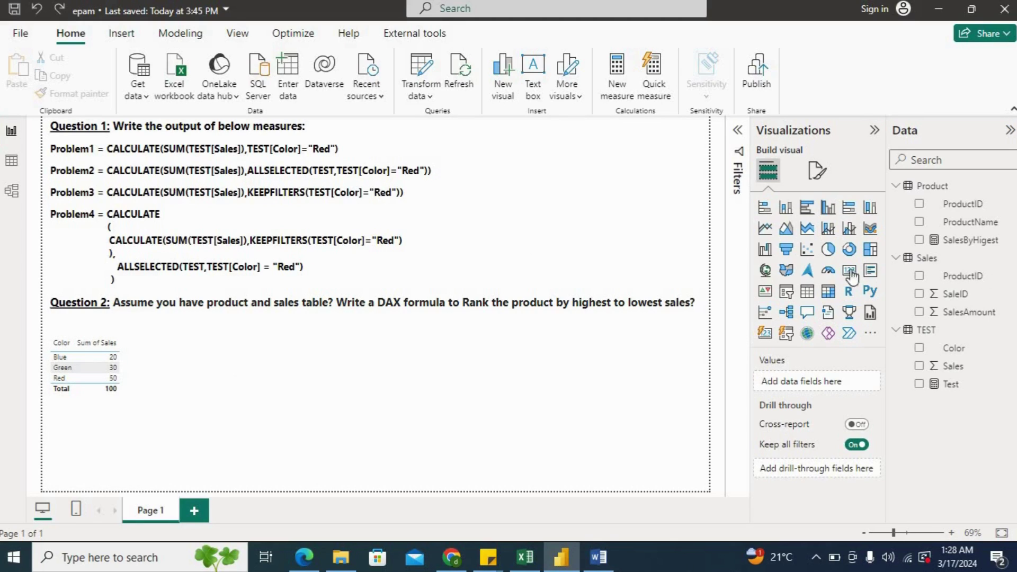
click(949, 386)
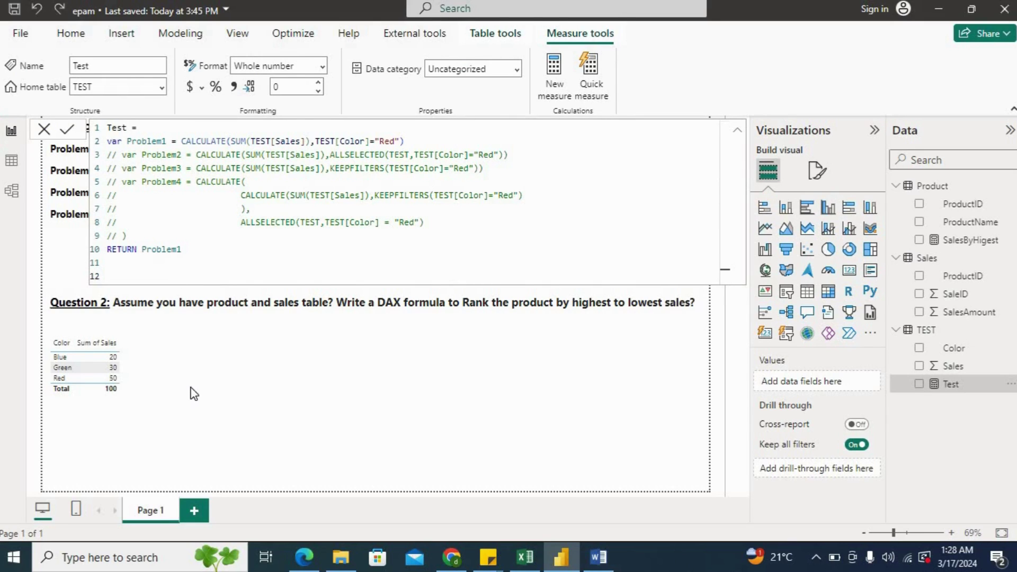
click(479, 382)
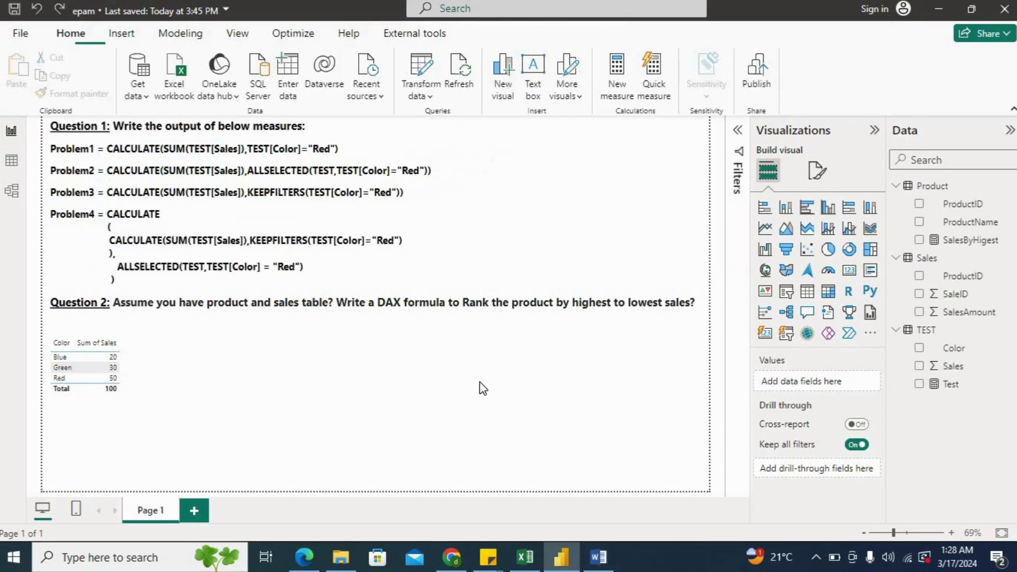
Add a card under Question 2, beside the table, and fill it with the Test measure (50).
click(849, 270)
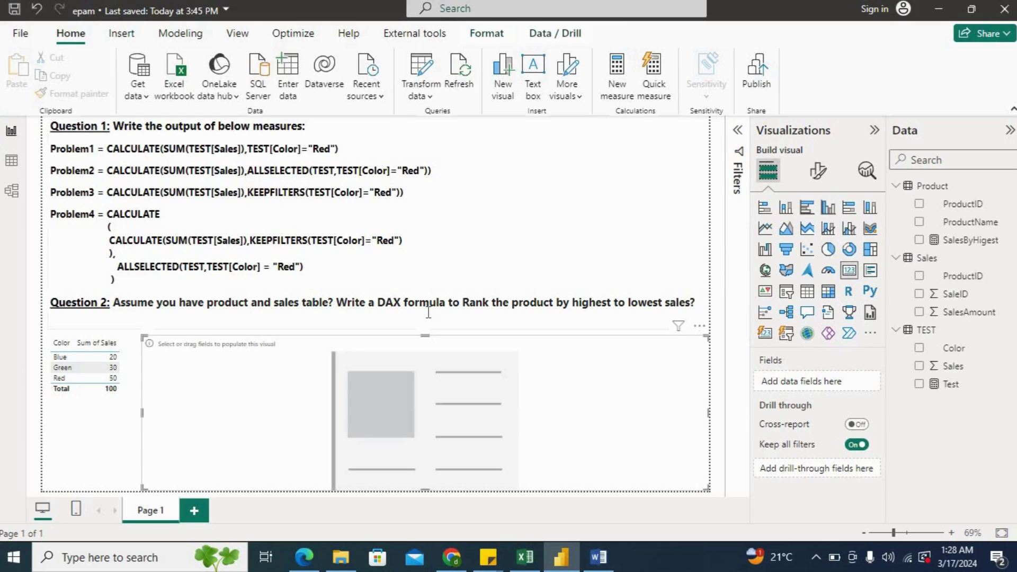
drag(142, 413, 478, 452)
drag(612, 449, 295, 426)
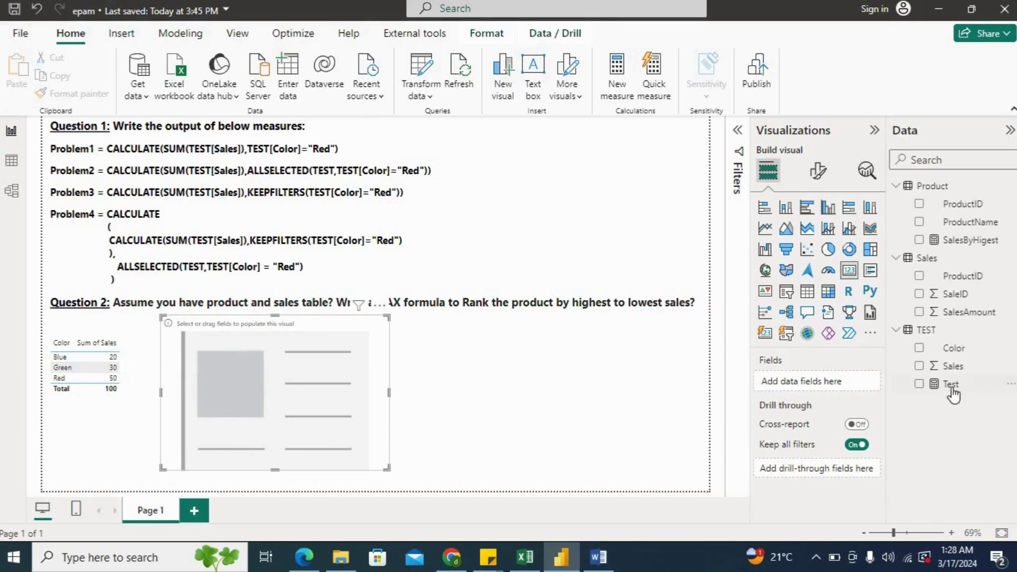
drag(951, 393, 358, 396)
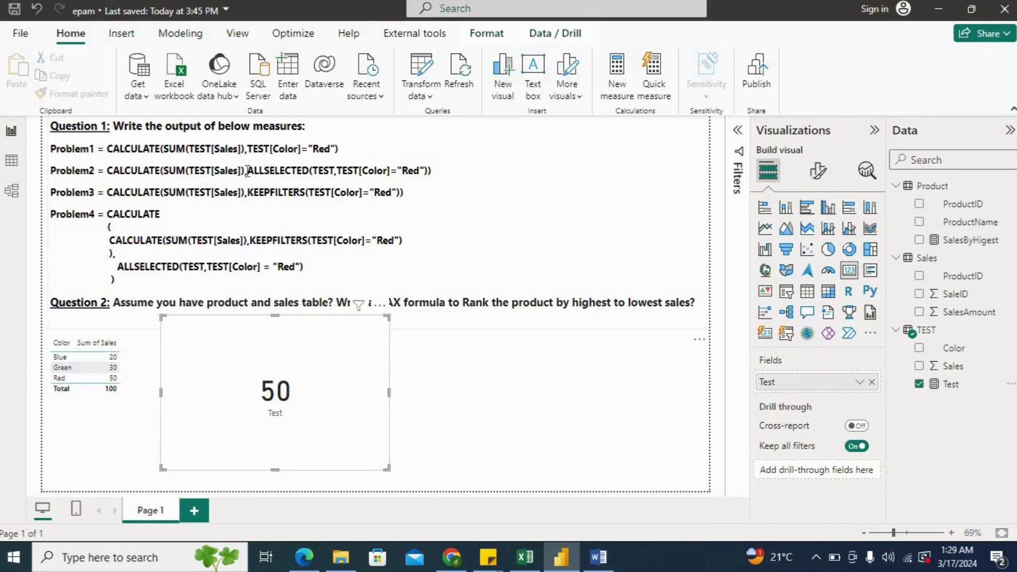
Inspect the Problem2 expression's ALLSELECTED and TEST[Color]="Red" arguments in the question text.
drag(242, 170, 200, 171)
click(292, 177)
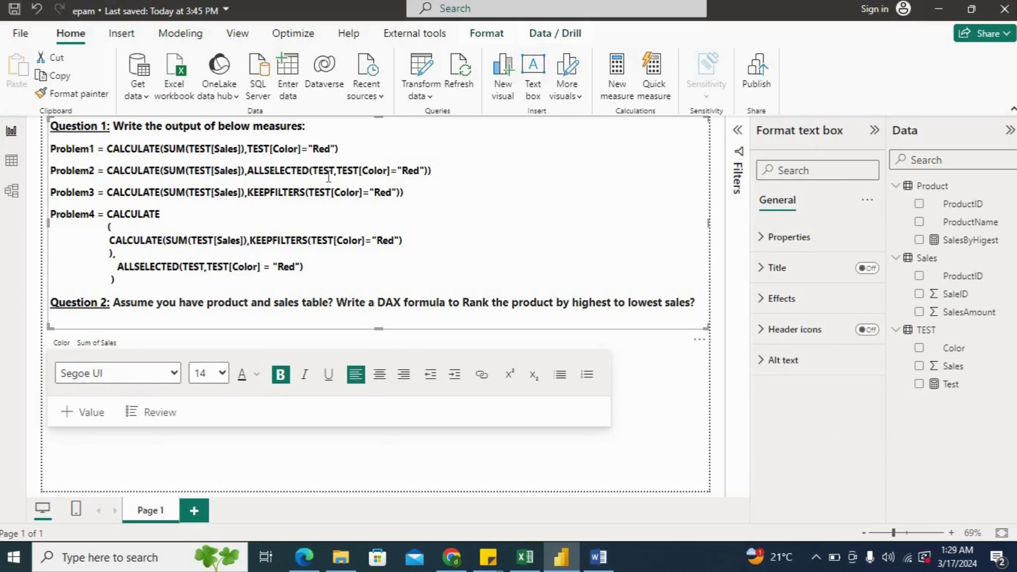
click(328, 177)
drag(448, 170, 50, 170)
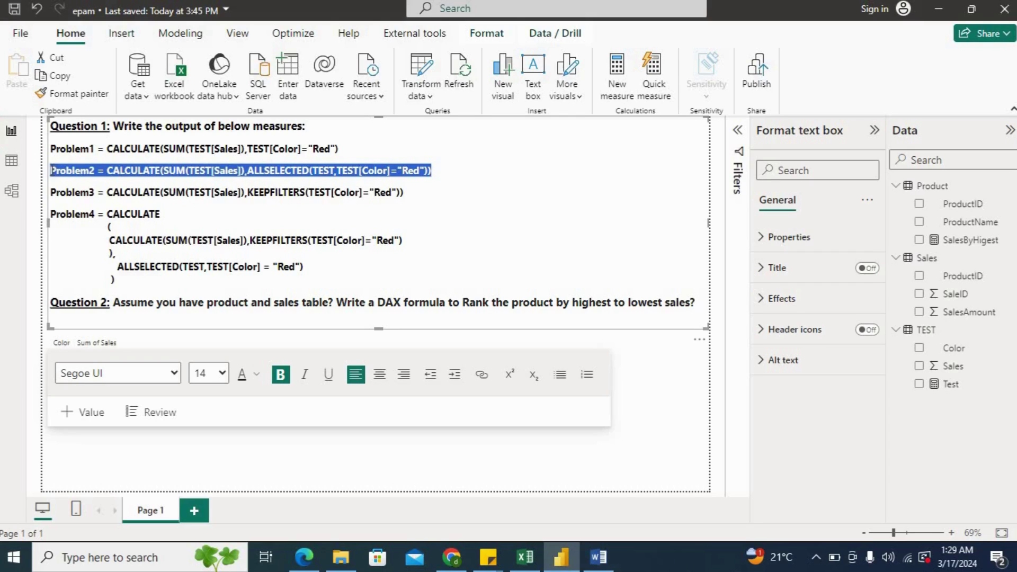
click(440, 170)
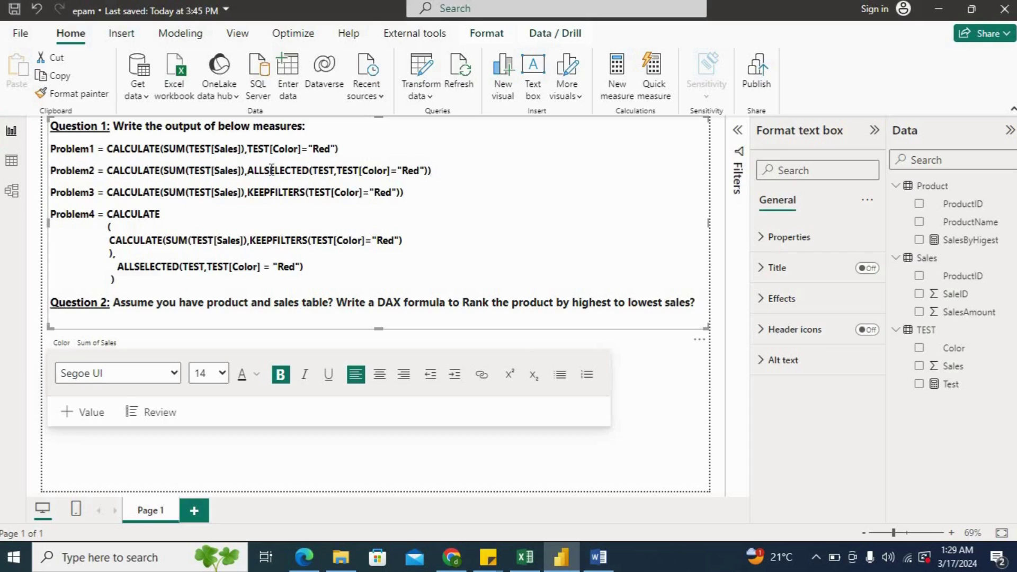
click(424, 170)
key(shift+Home)
shift+click(335, 170)
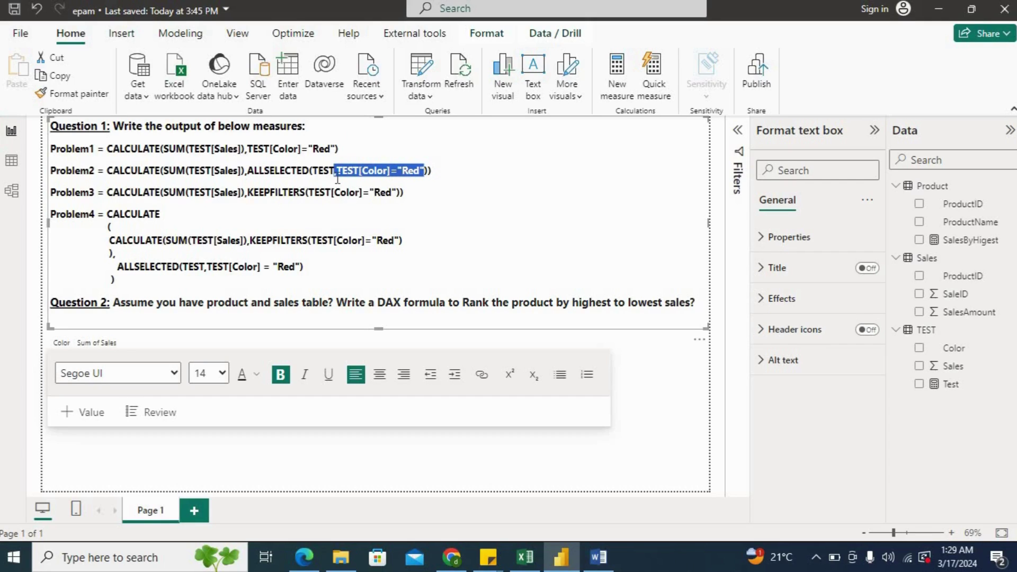
Reselect the Problem2 expression, then open the Test measure's DAX formula at the Problem1 line.
click(449, 180)
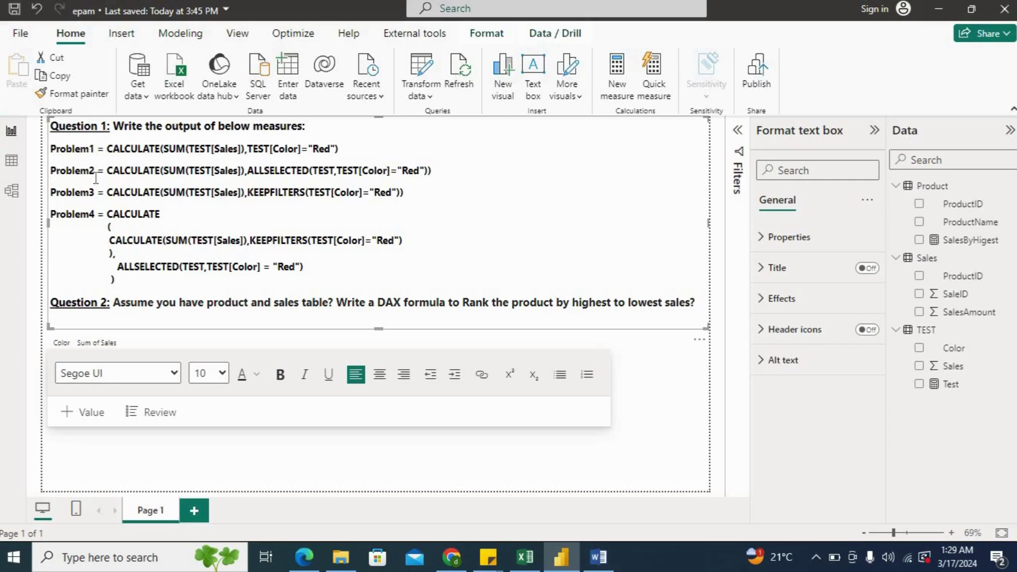
drag(432, 171, 89, 170)
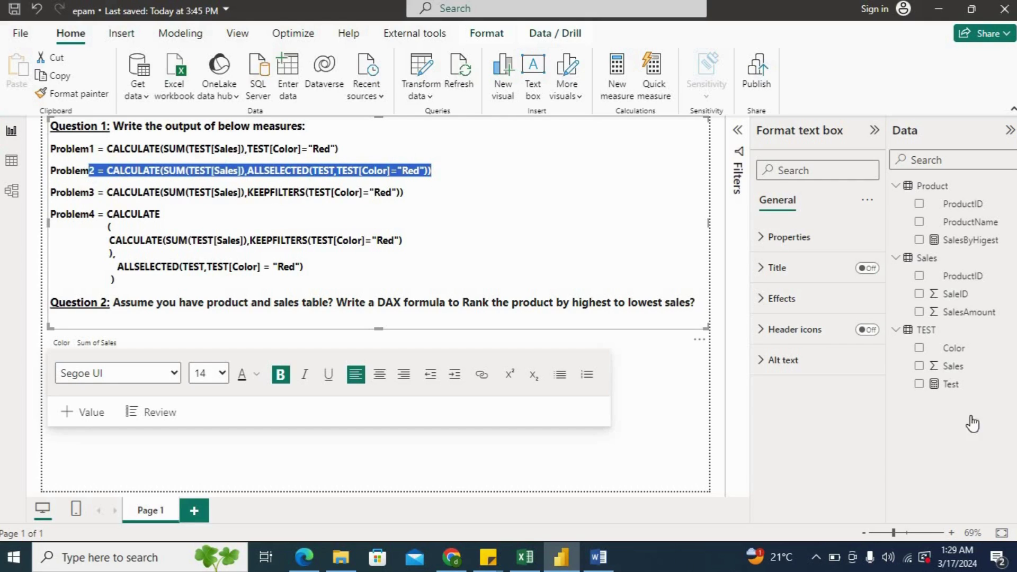
click(947, 391)
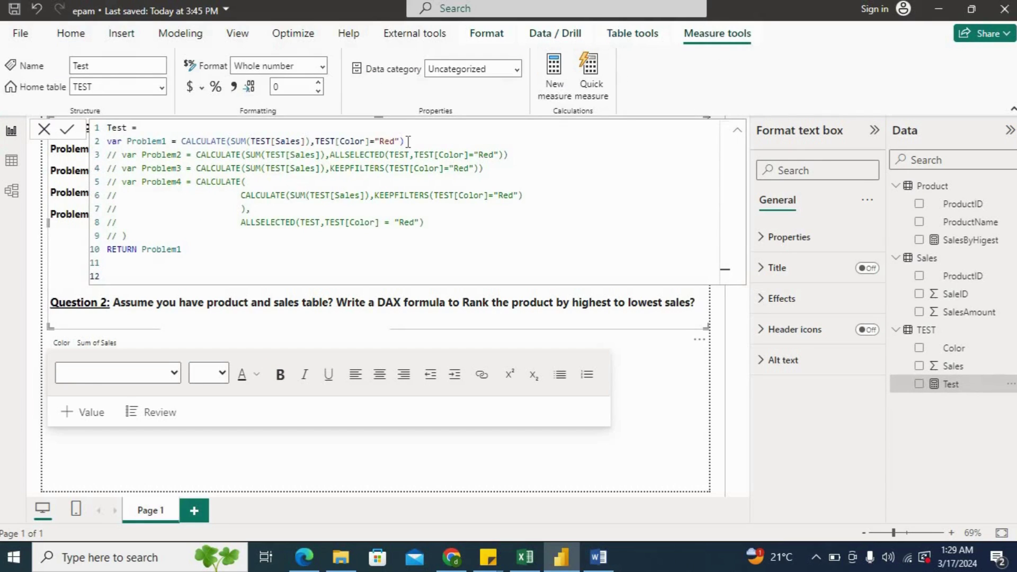
click(407, 141)
Comment out Problem1, uncomment Problem2, change RETURN to Problem2, and commit the measure.
key(shift+Home)
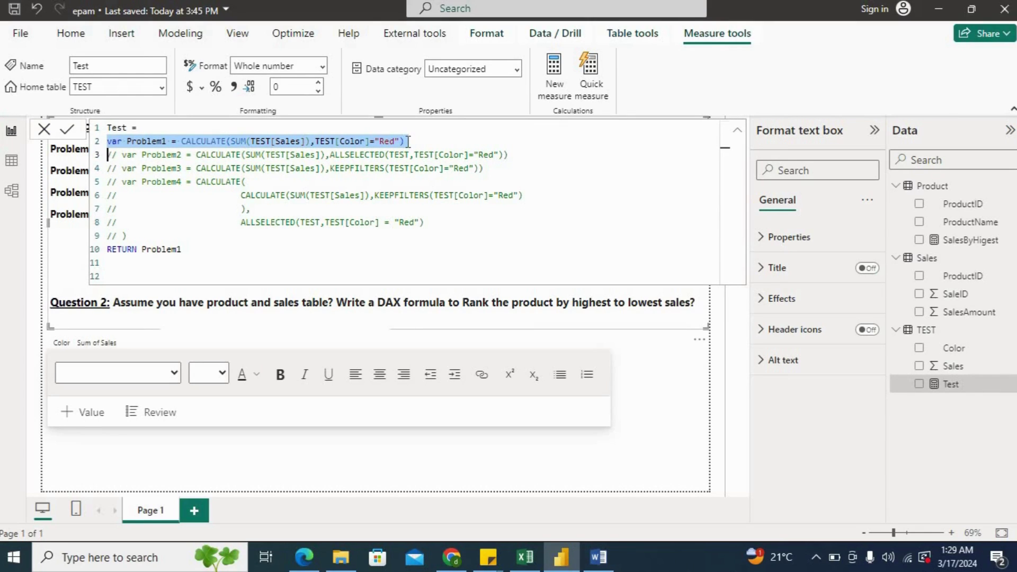
key(ctrl+slash)
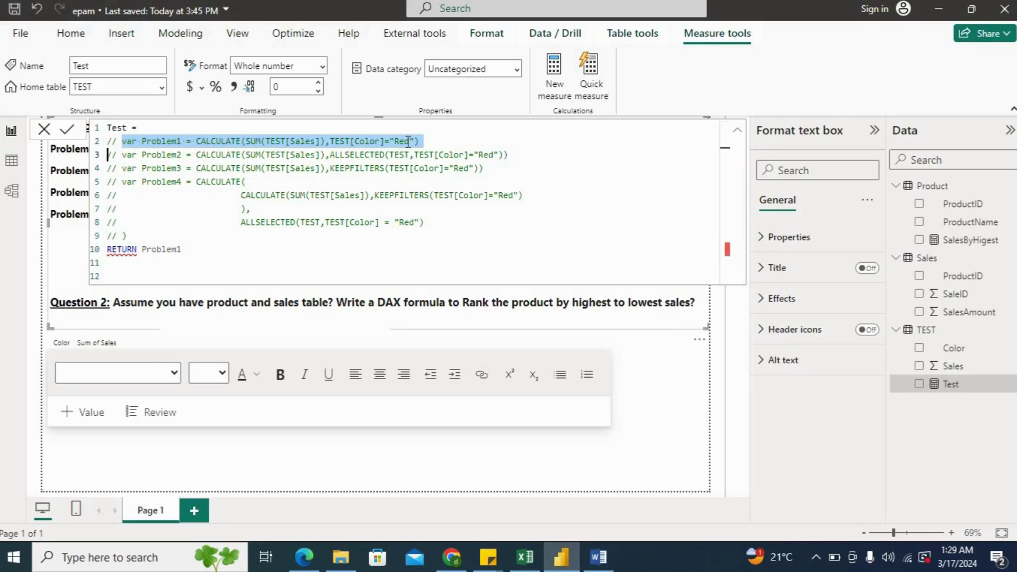
click(510, 154)
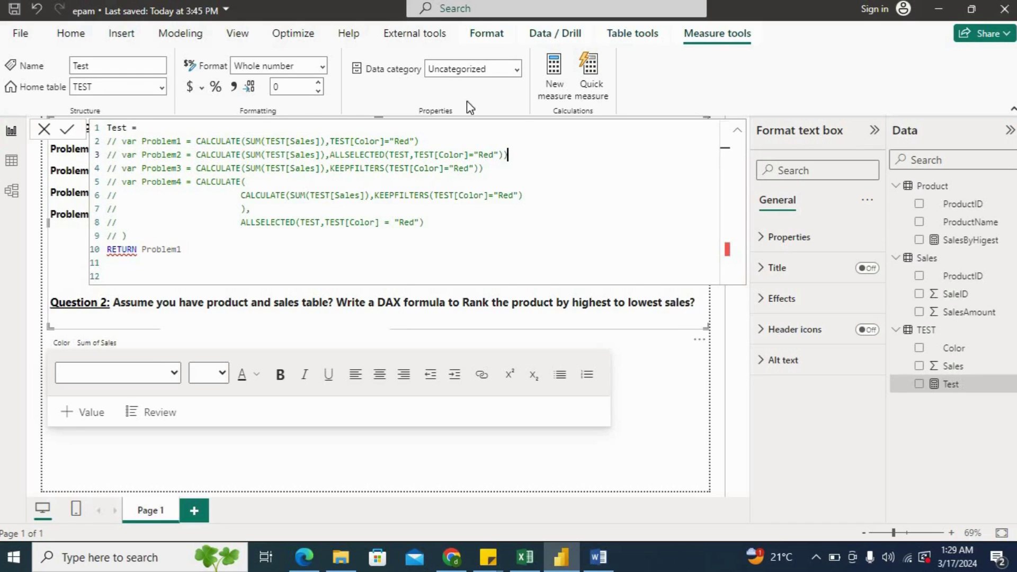
triple_click(512, 156)
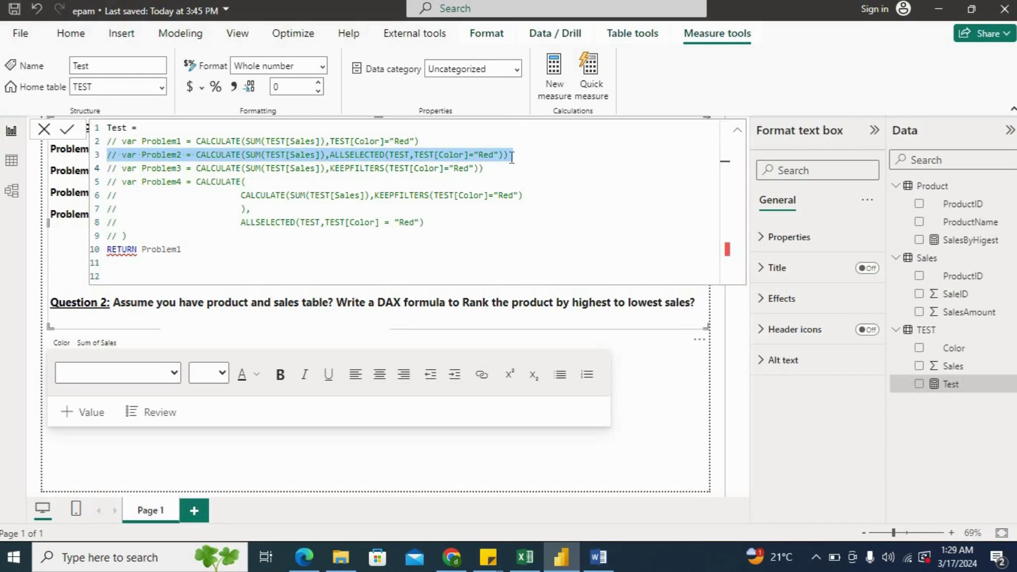
key(ctrl+slash)
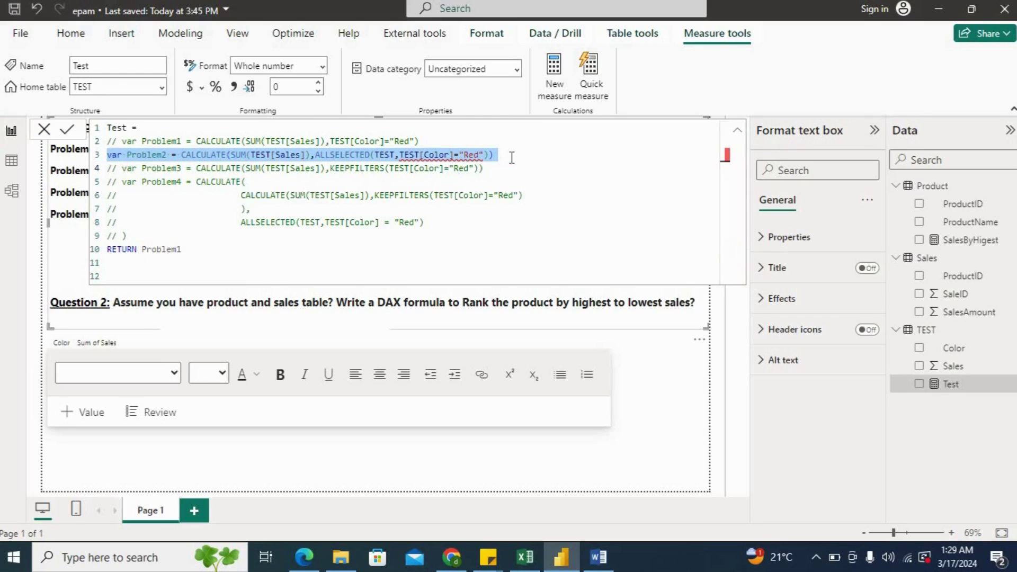
click(222, 242)
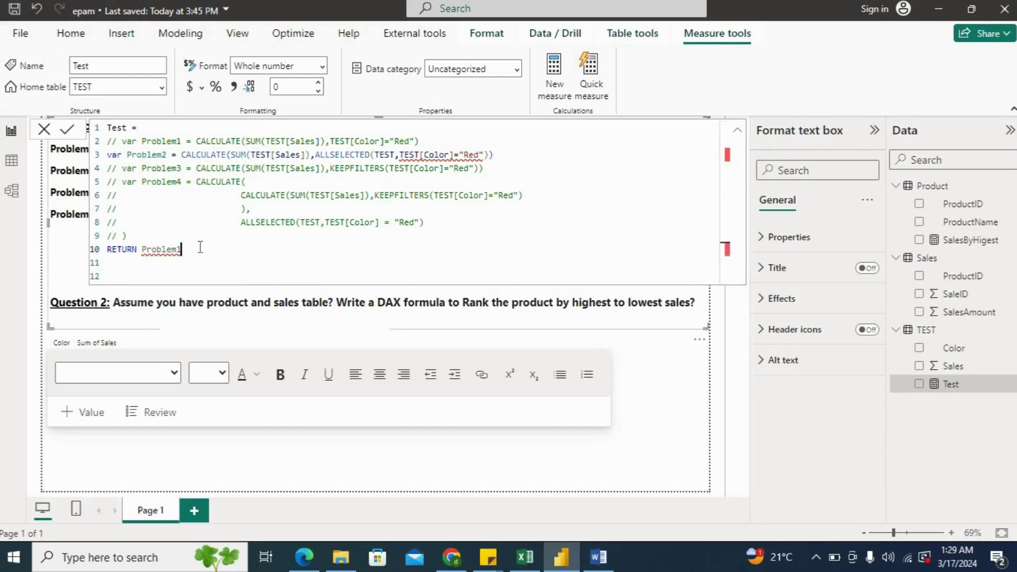
key(BackSpace)
text(2)
click(68, 131)
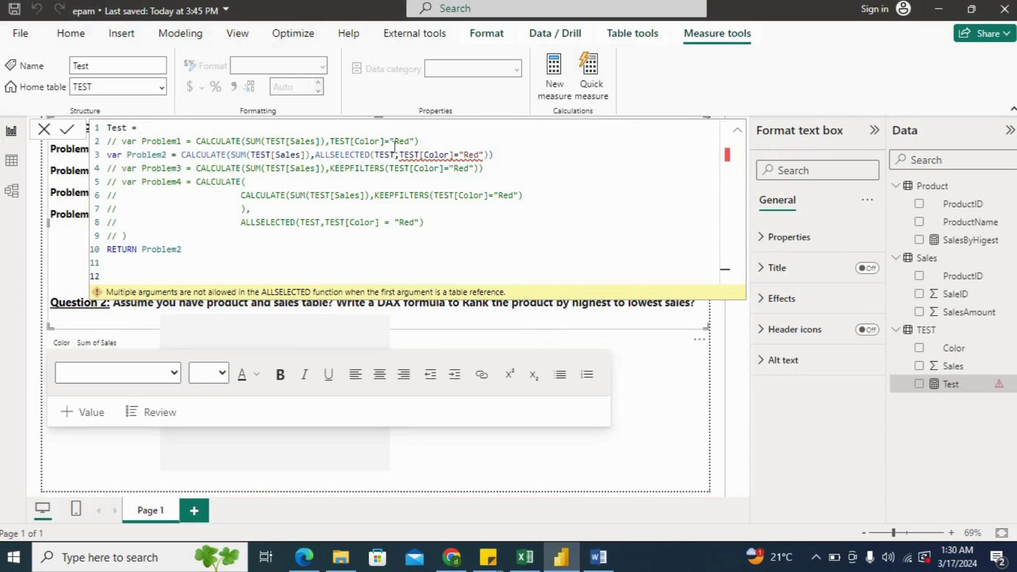
Close the formula bar and select the card to reveal its fields error.
click(44, 129)
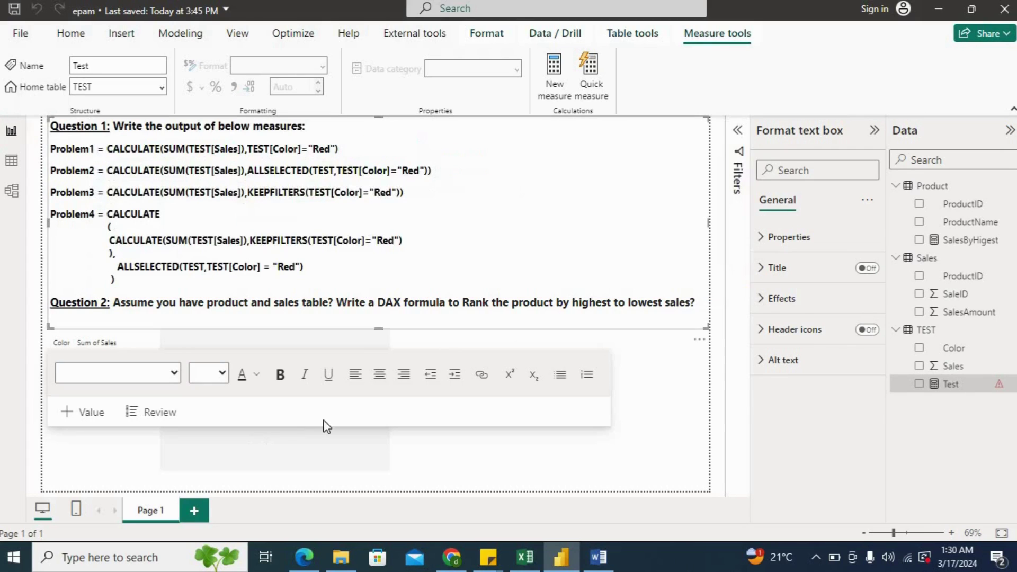
click(338, 451)
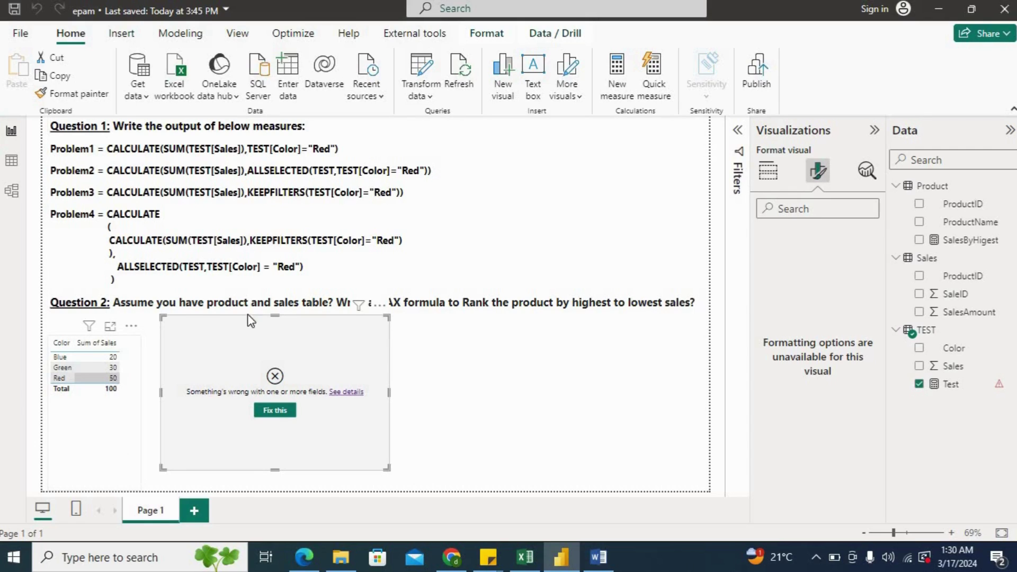
In the Test measure, comment out the Problem2 line and uncomment the Problem3 KEEPFILTERS line.
click(960, 390)
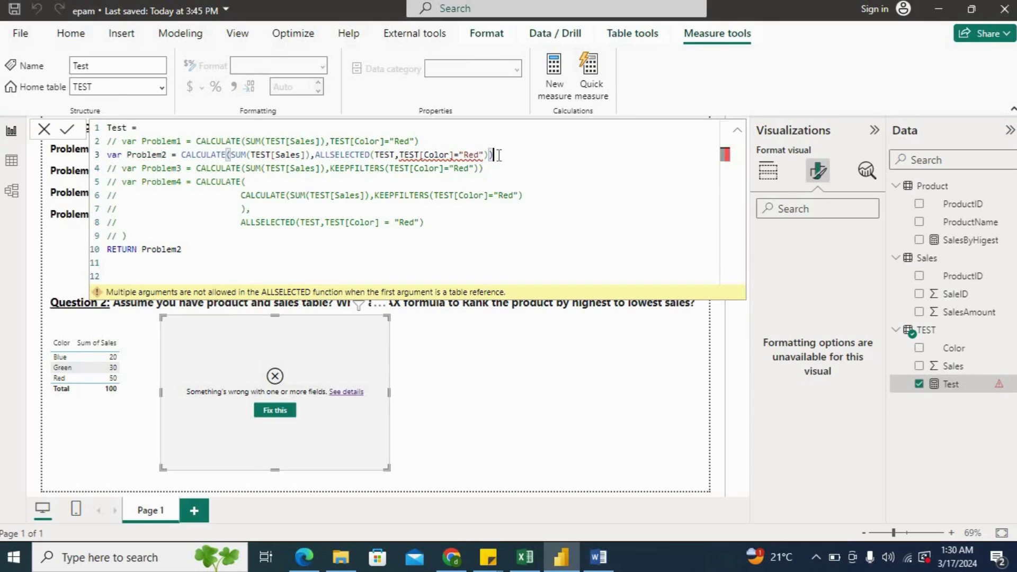
triple_click(499, 155)
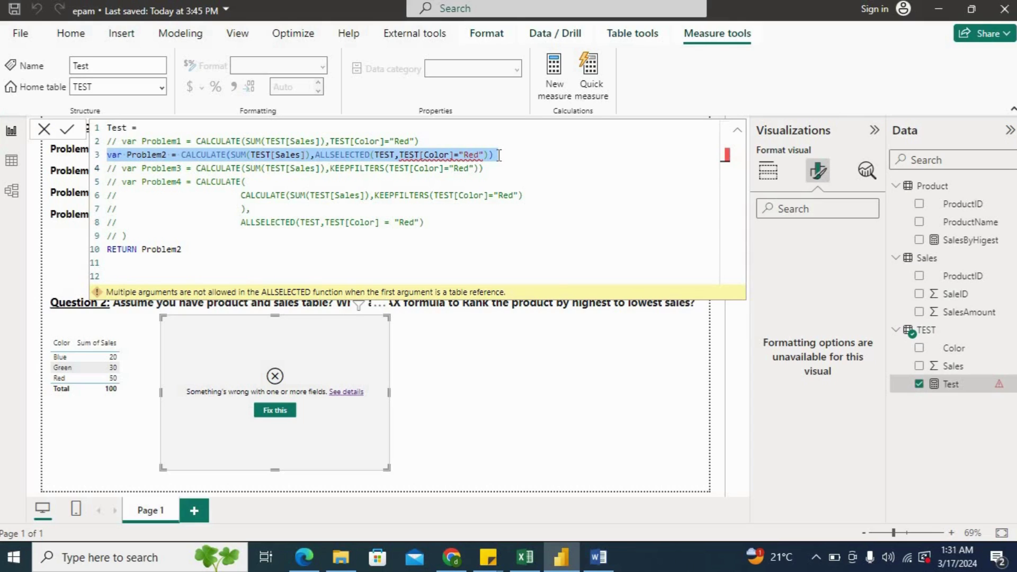
key(End)
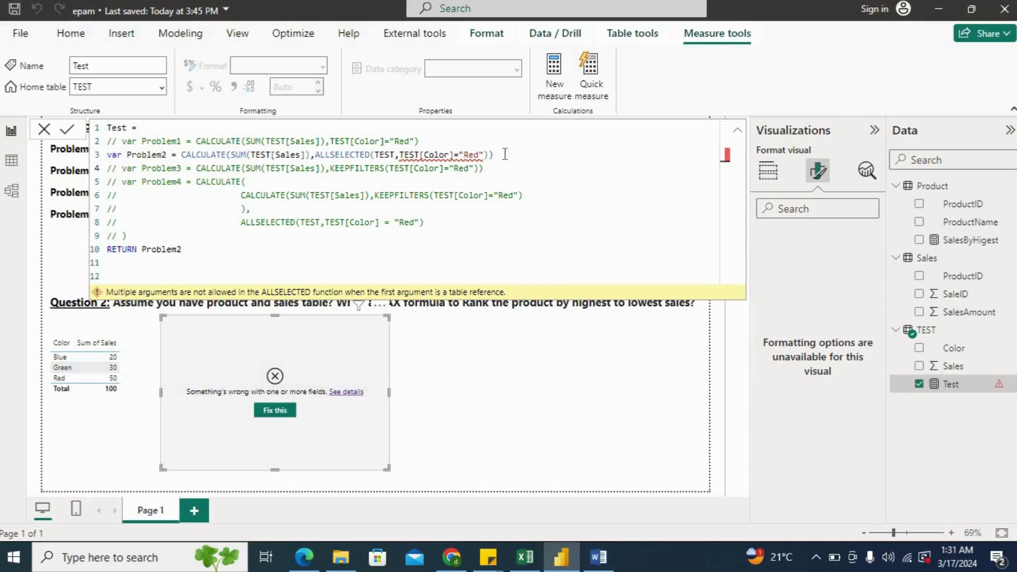
click(505, 154)
triple_click(504, 155)
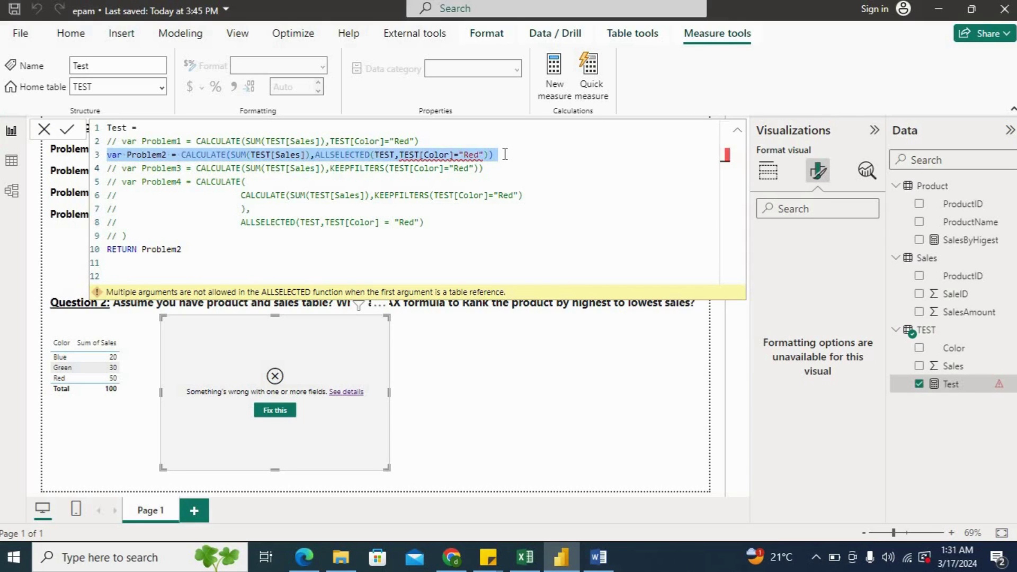
key(ctrl+slash)
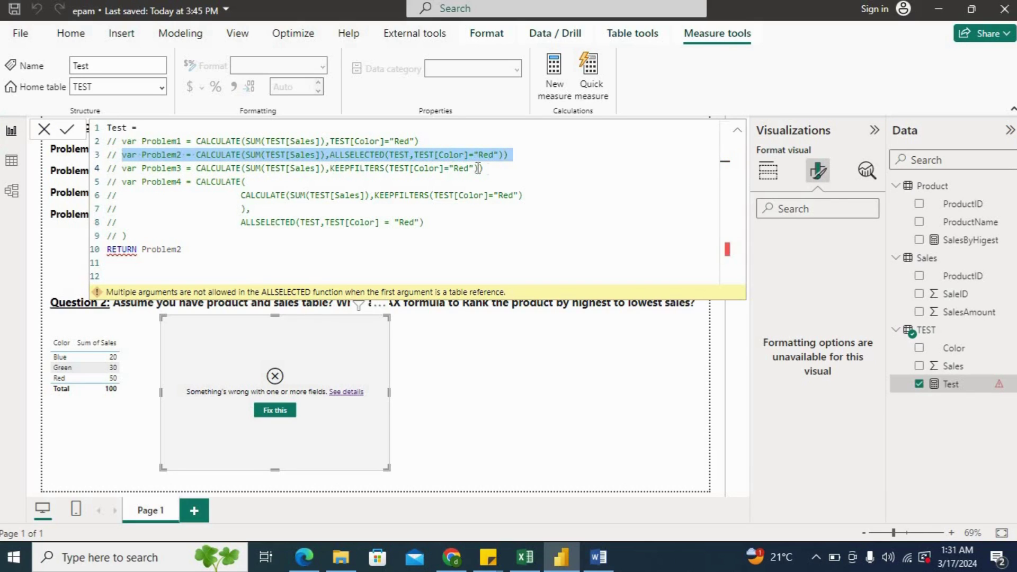
click(493, 168)
triple_click(492, 169)
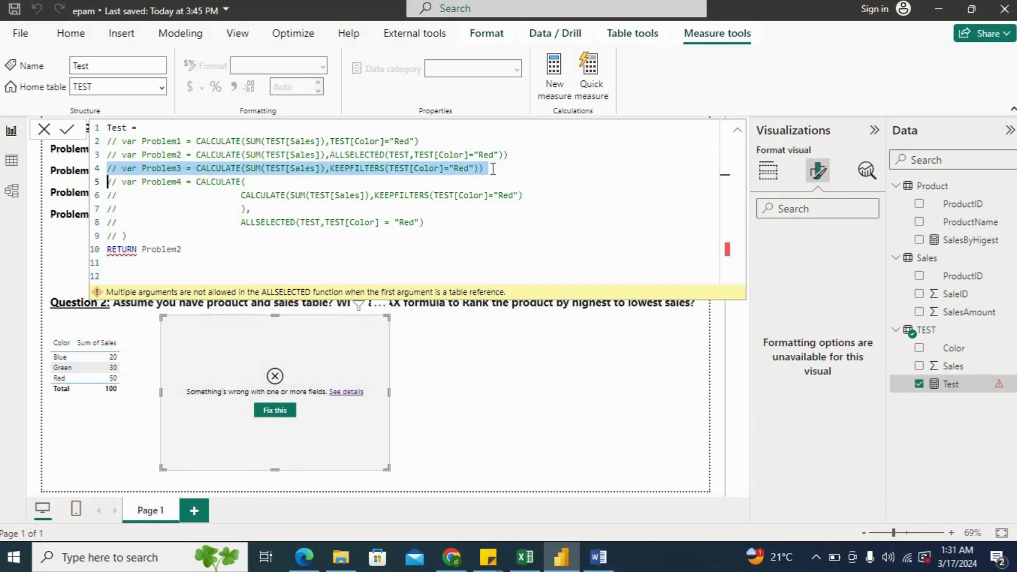
key(ctrl+slash)
Change RETURN to Problem3 and commit so the card shows 50.
click(202, 253)
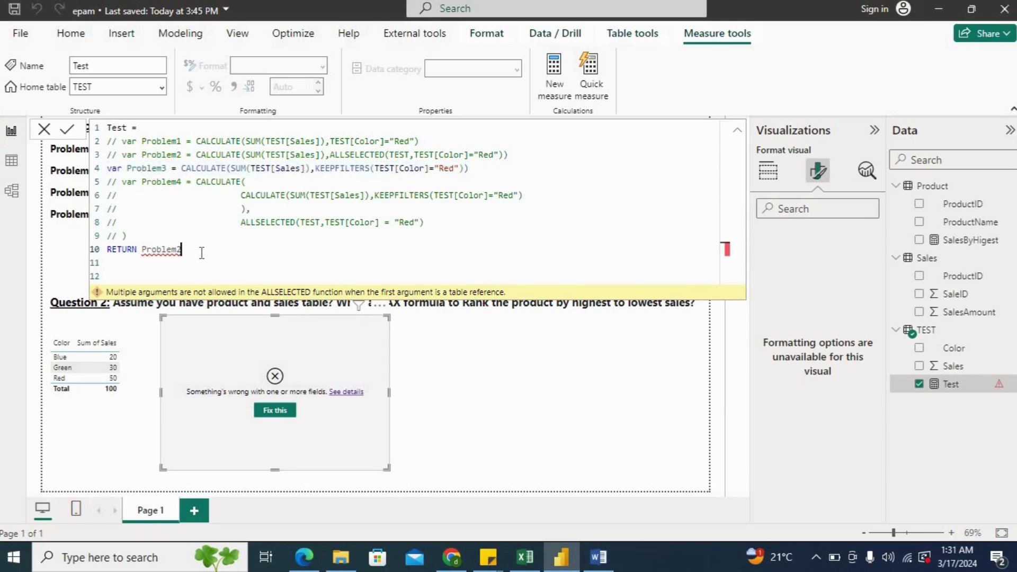
key(BackSpace)
text(3)
key(Escape)
click(66, 132)
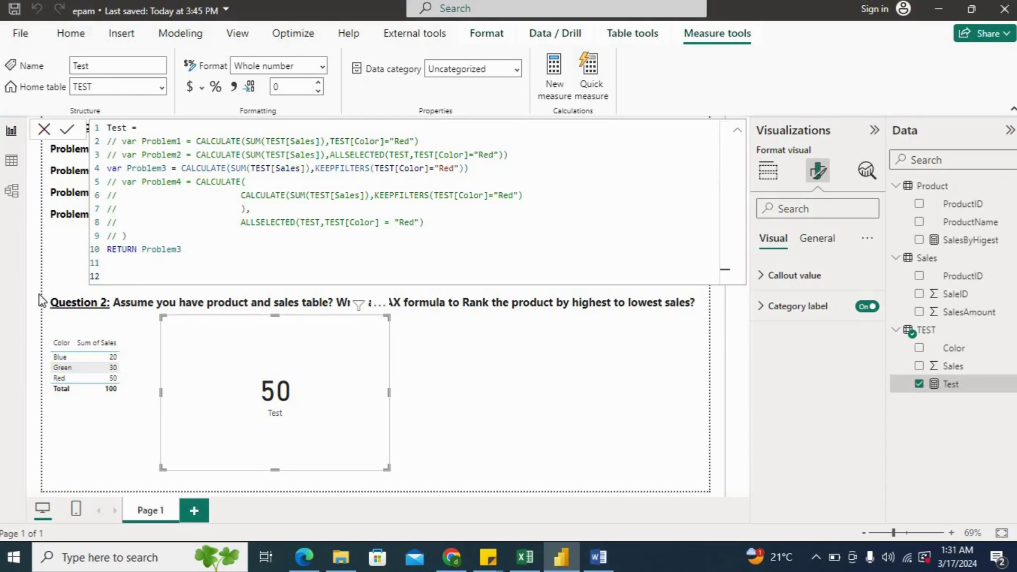
click(44, 129)
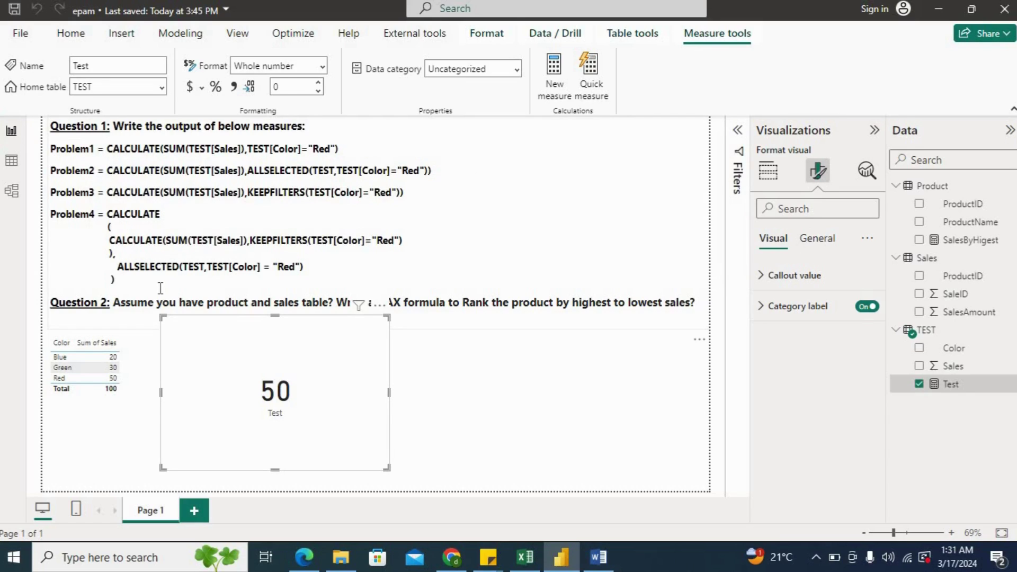
click(137, 285)
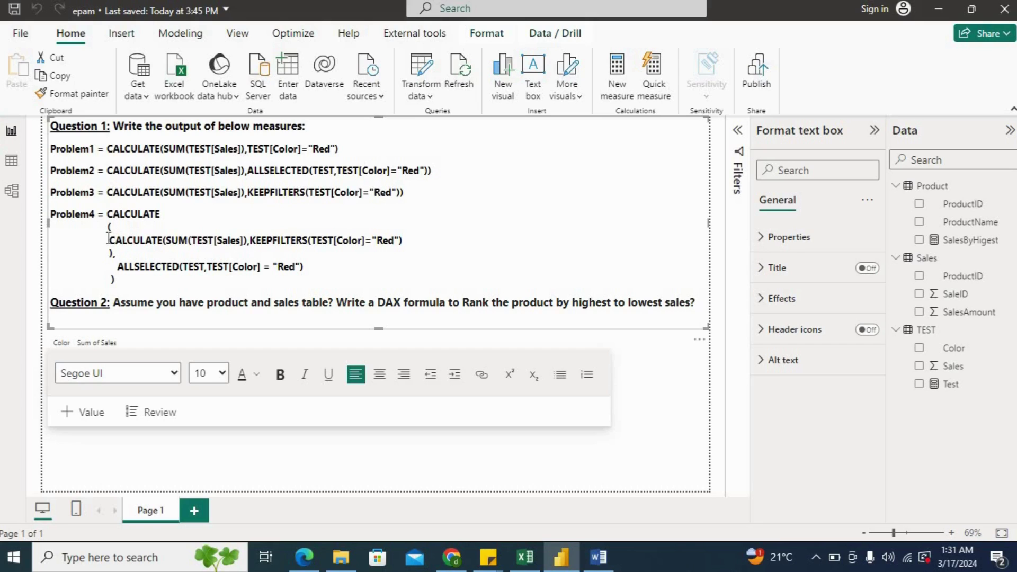
drag(108, 239, 436, 244)
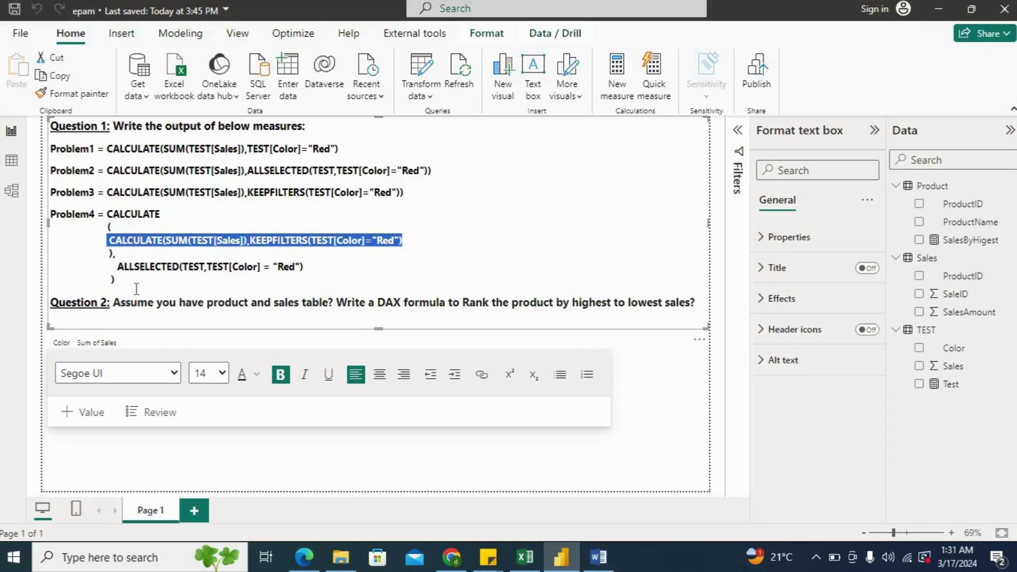
click(117, 267)
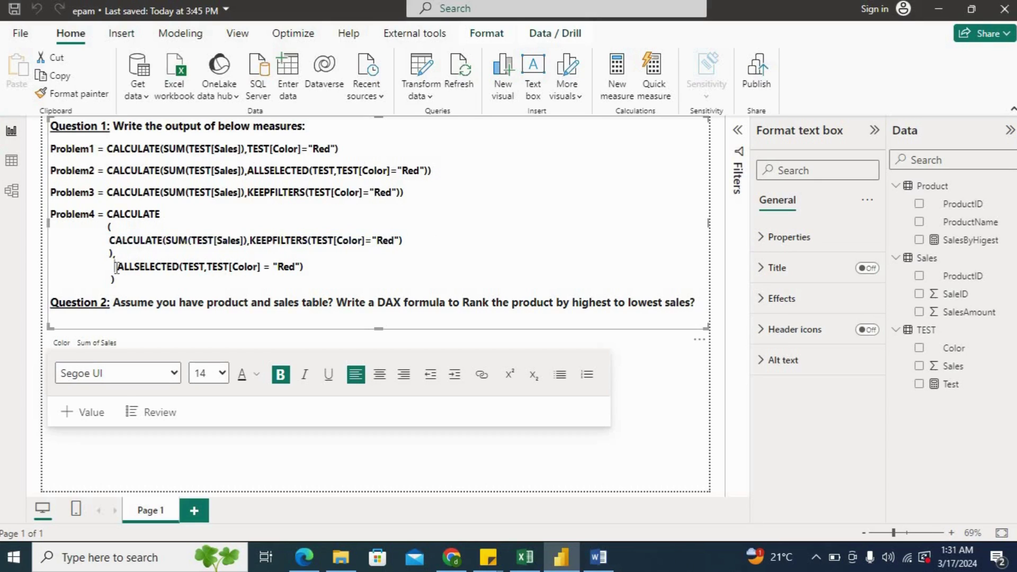
mouse_move(116, 267)
mouse_down()
mouse_move(308, 270)
mouse_move(120, 263)
mouse_up()
click(309, 270)
triple_click(110, 241)
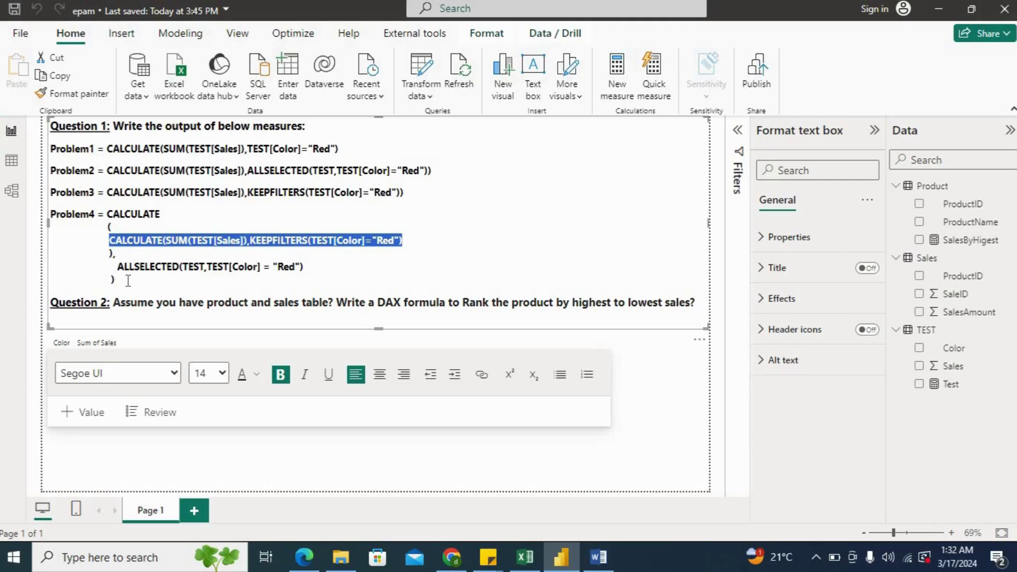
click(115, 267)
shift+click(319, 267)
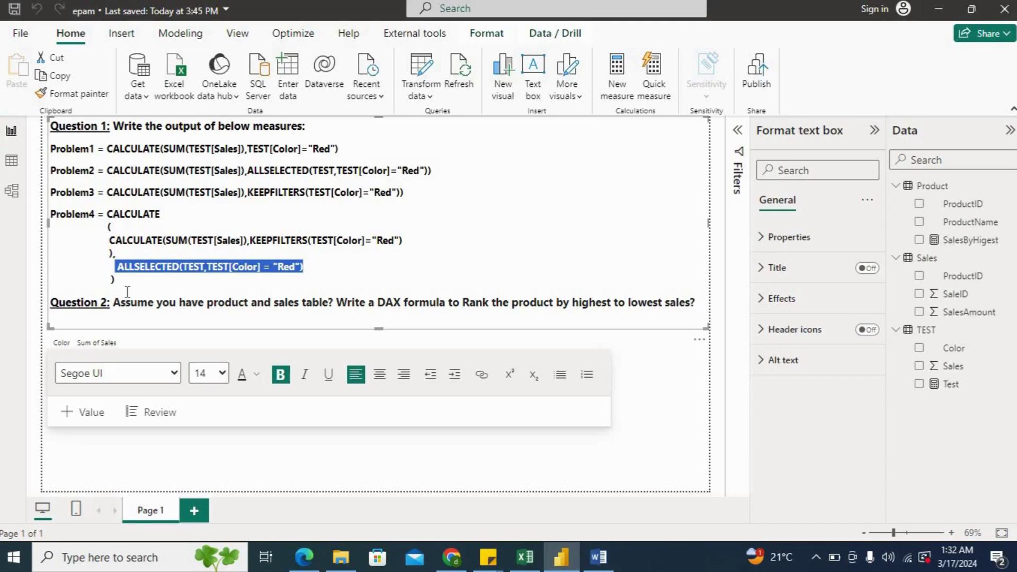
drag(123, 278, 49, 211)
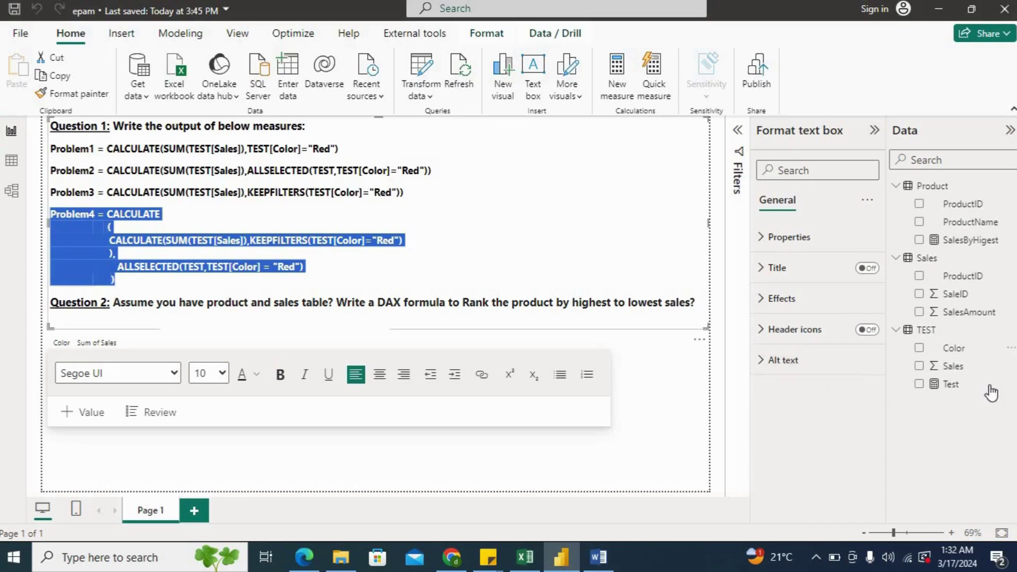
In the Test measure, comment out the Problem3 line and uncomment the Problem4 block.
click(953, 384)
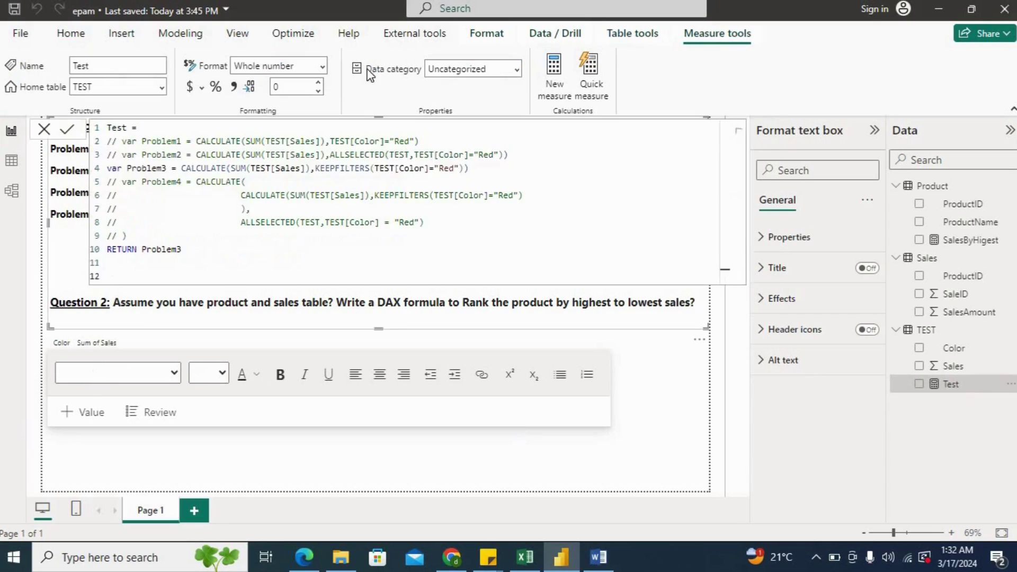
triple_click(480, 168)
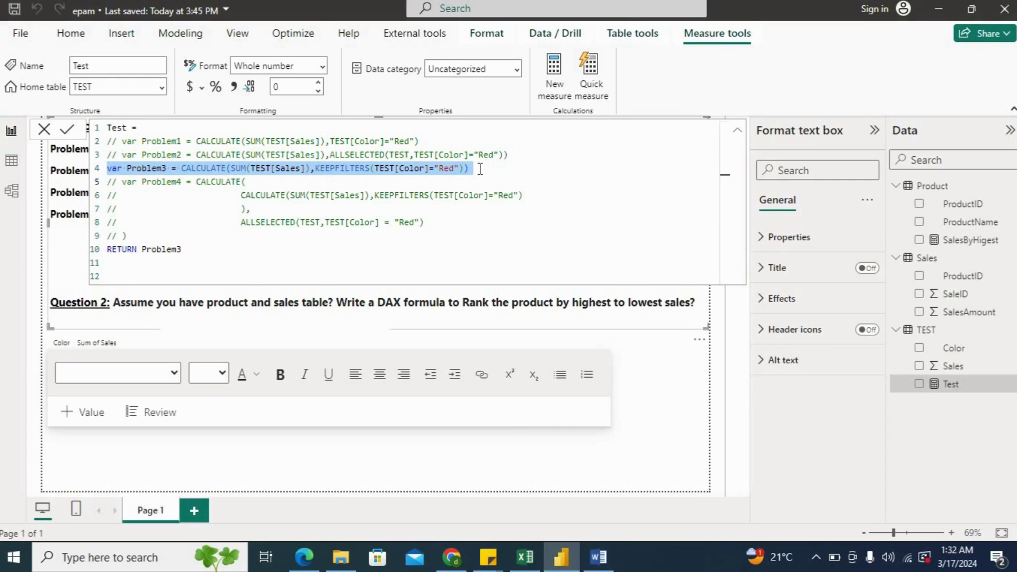
key(ctrl+slash)
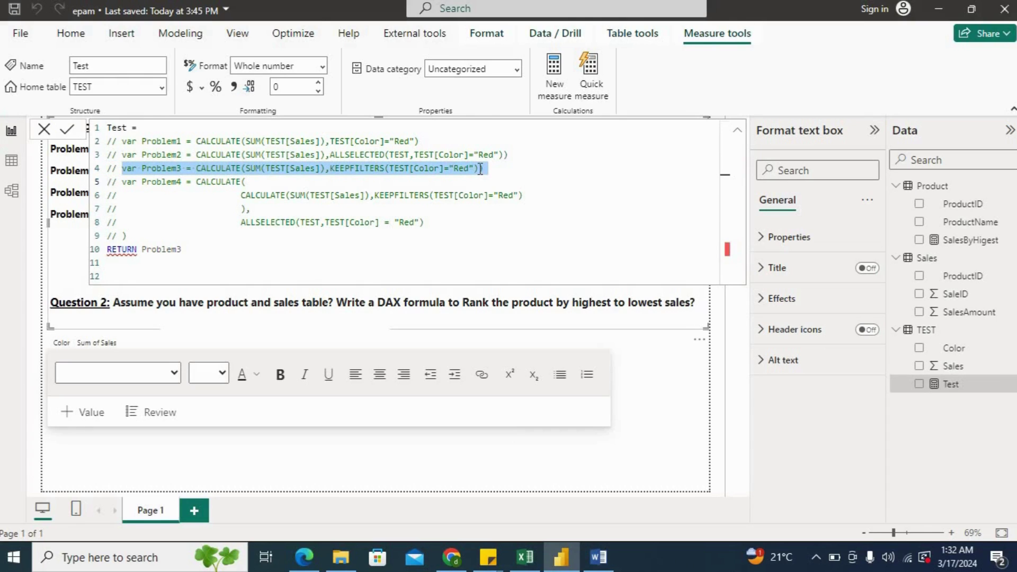
shift+click(107, 182)
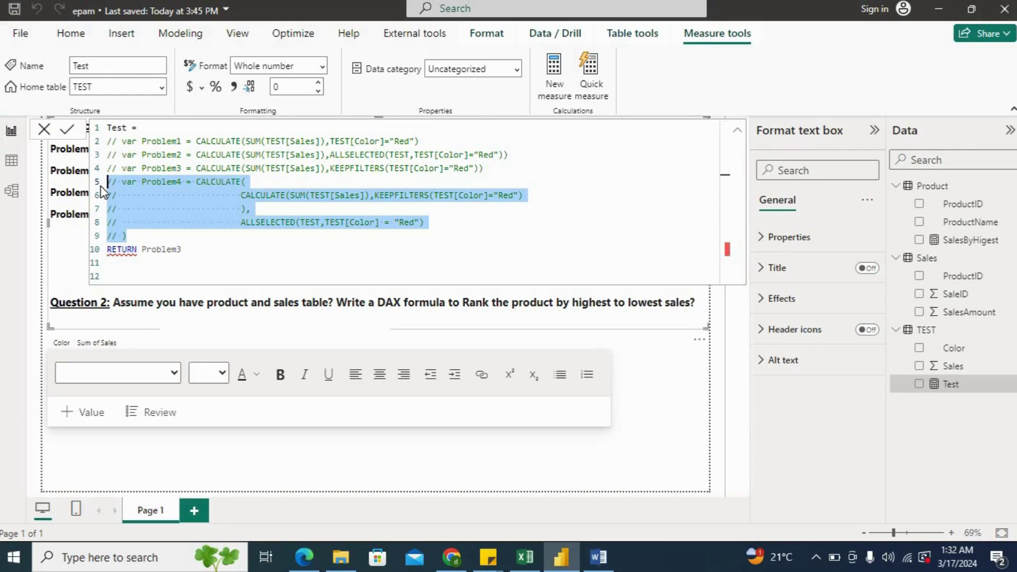
key(ctrl+slash)
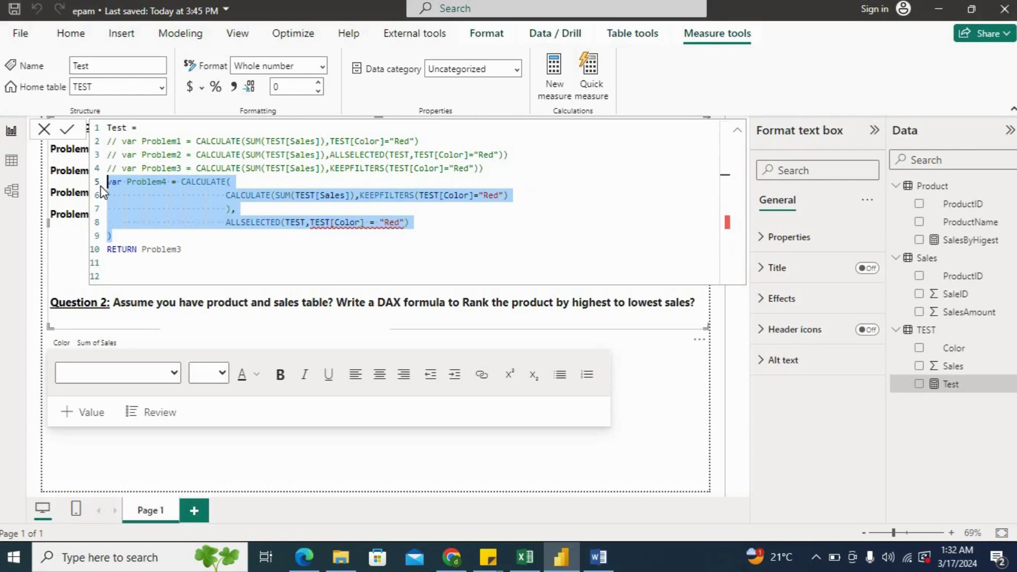
Change RETURN to Problem4, commit, then select the card now showing an error.
click(201, 250)
key(BackSpace)
text(4)
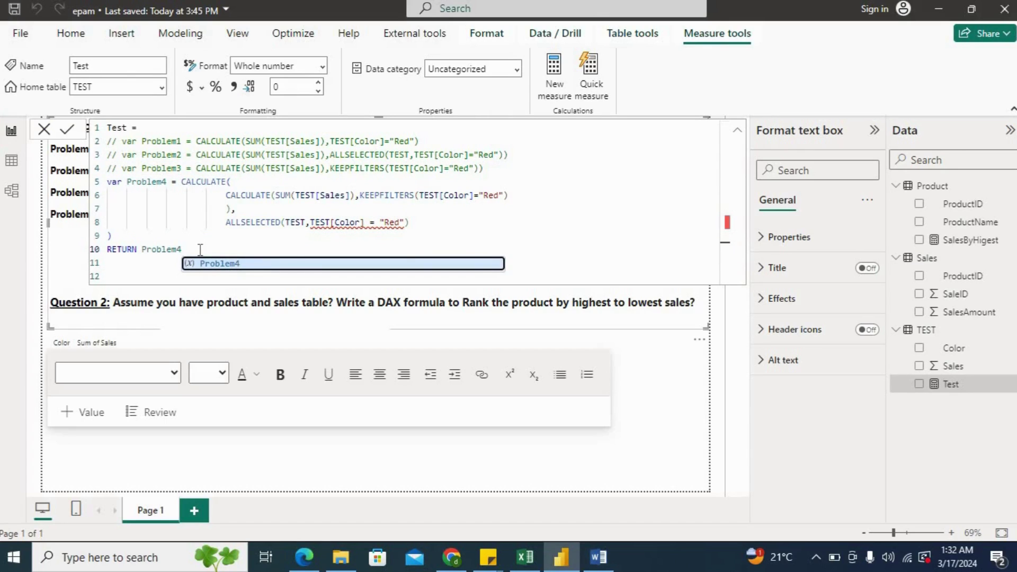
click(69, 133)
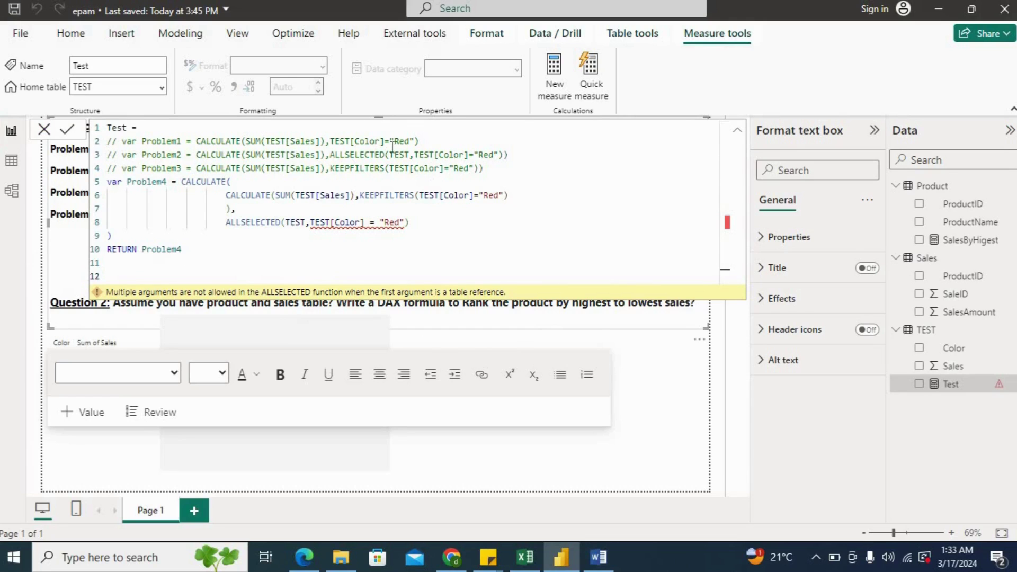
click(44, 132)
click(372, 449)
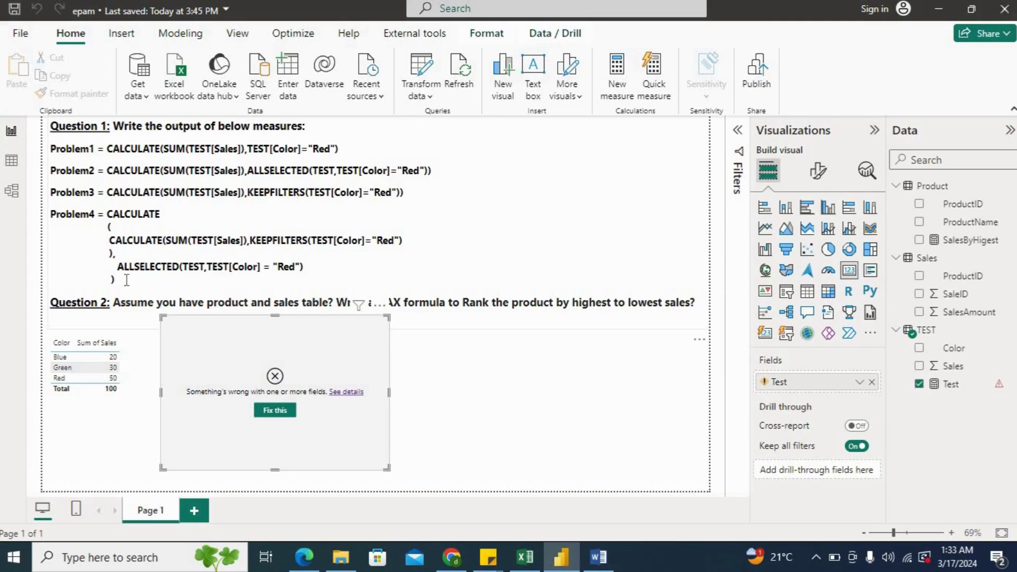
click(46, 138)
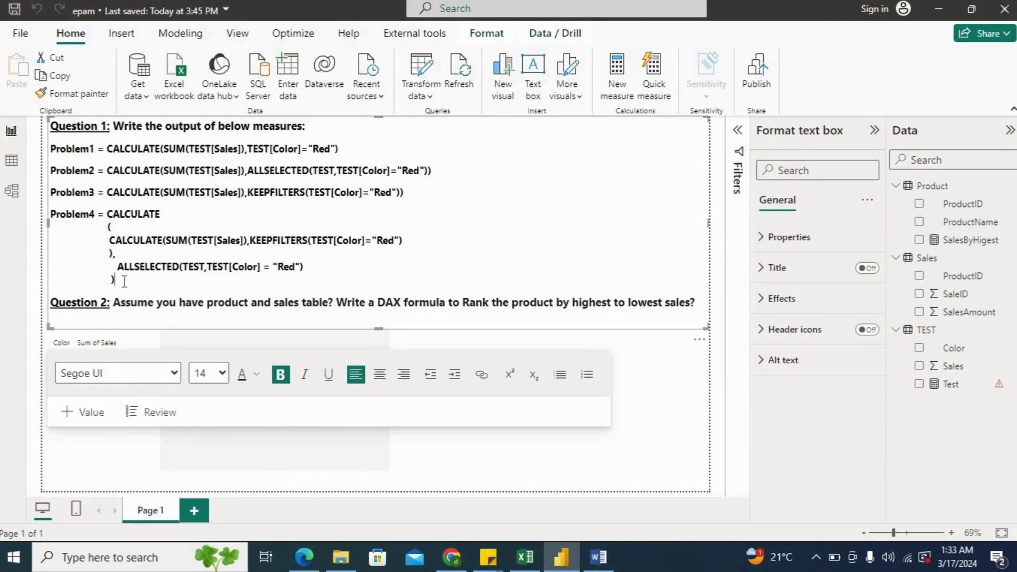
drag(124, 281, 53, 114)
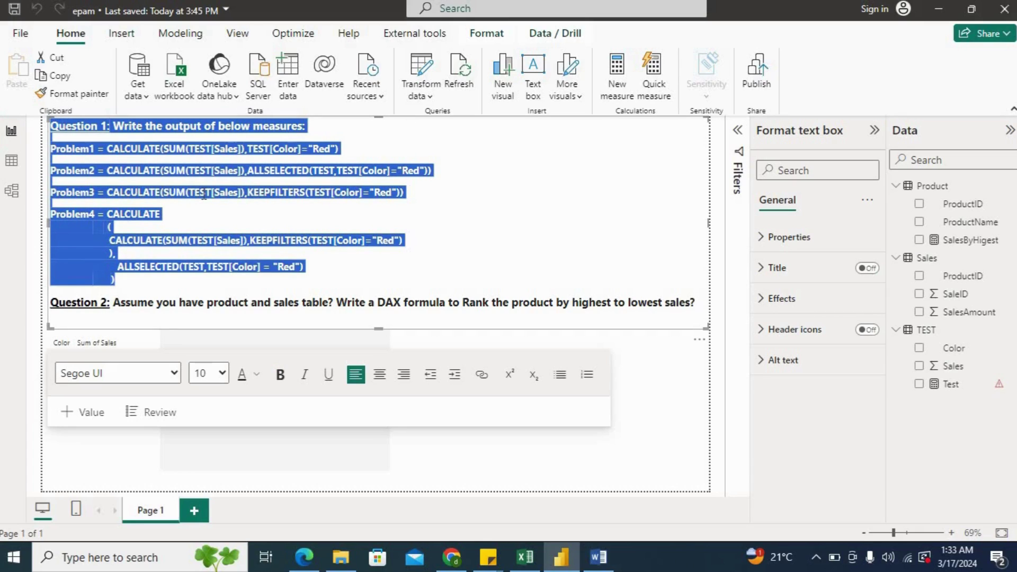
click(201, 275)
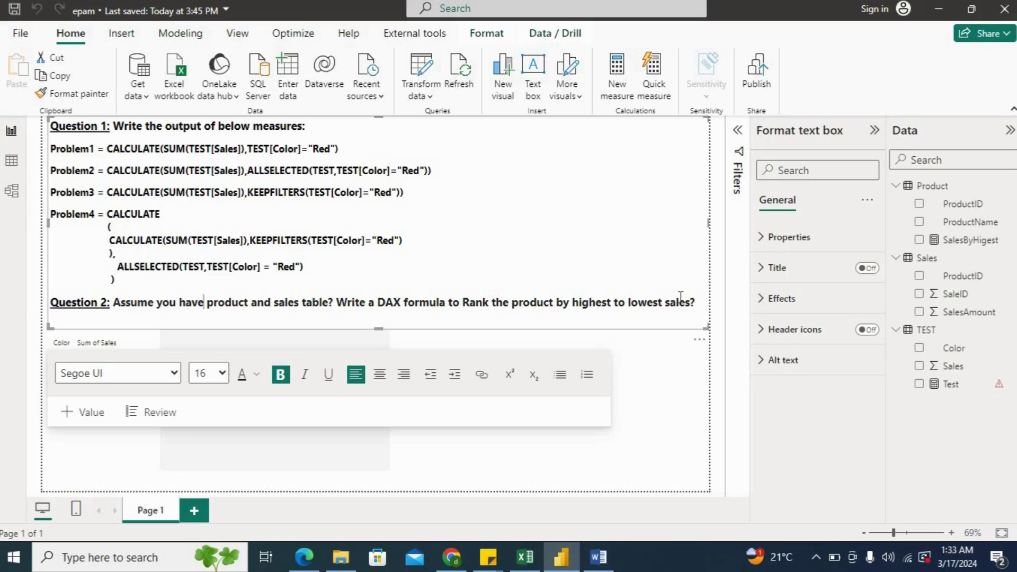
click(670, 462)
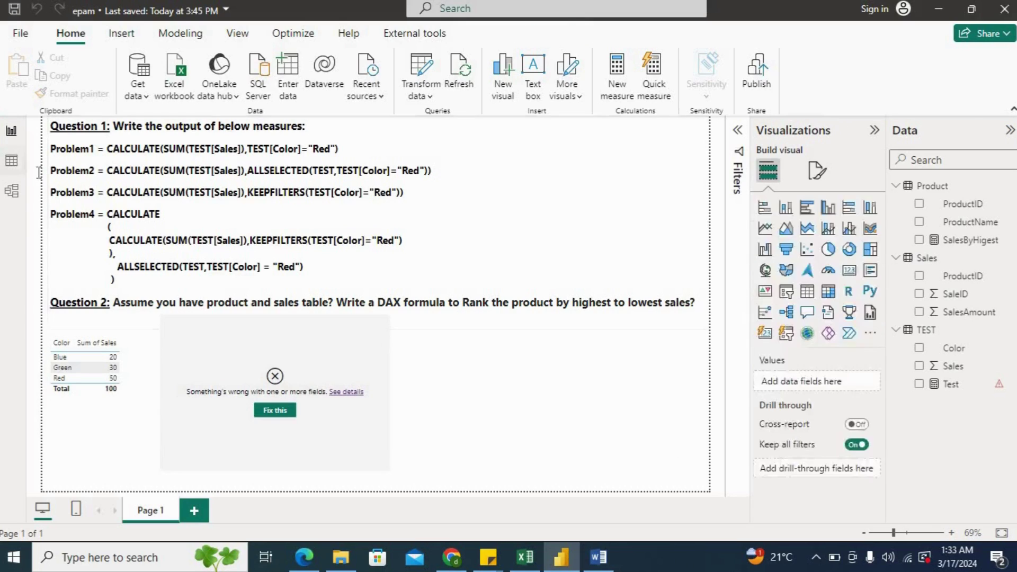
click(18, 165)
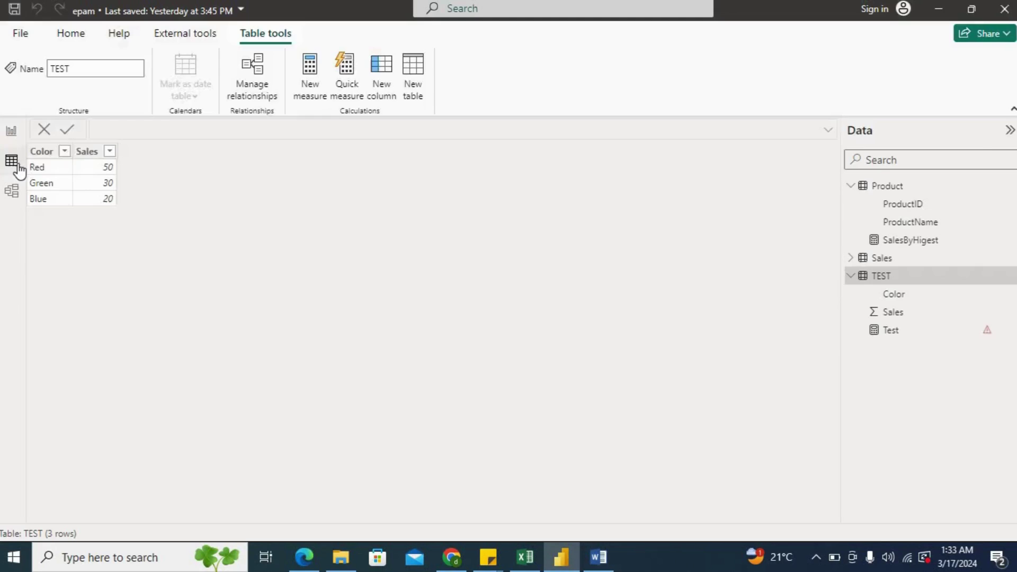
click(888, 187)
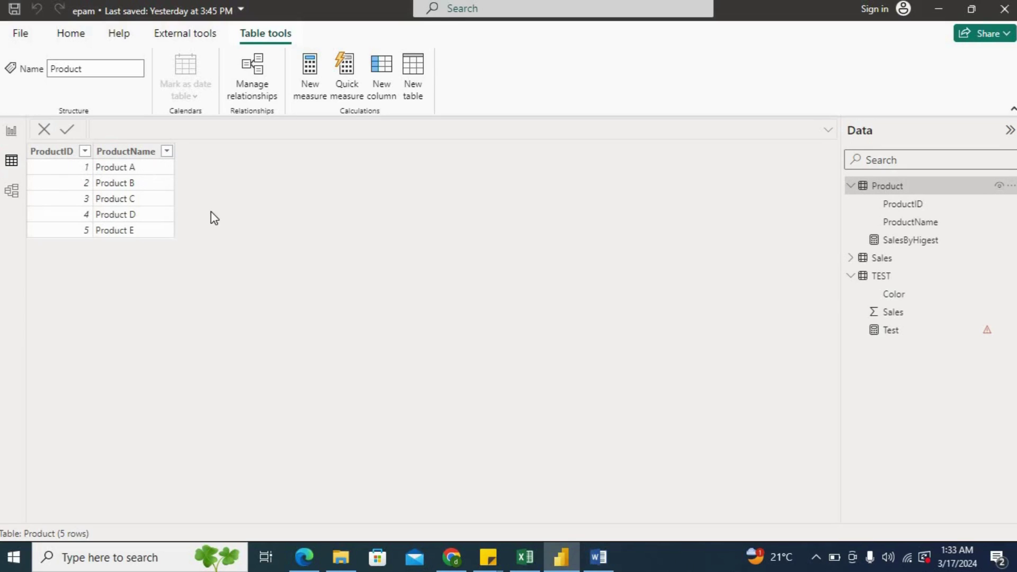
click(882, 258)
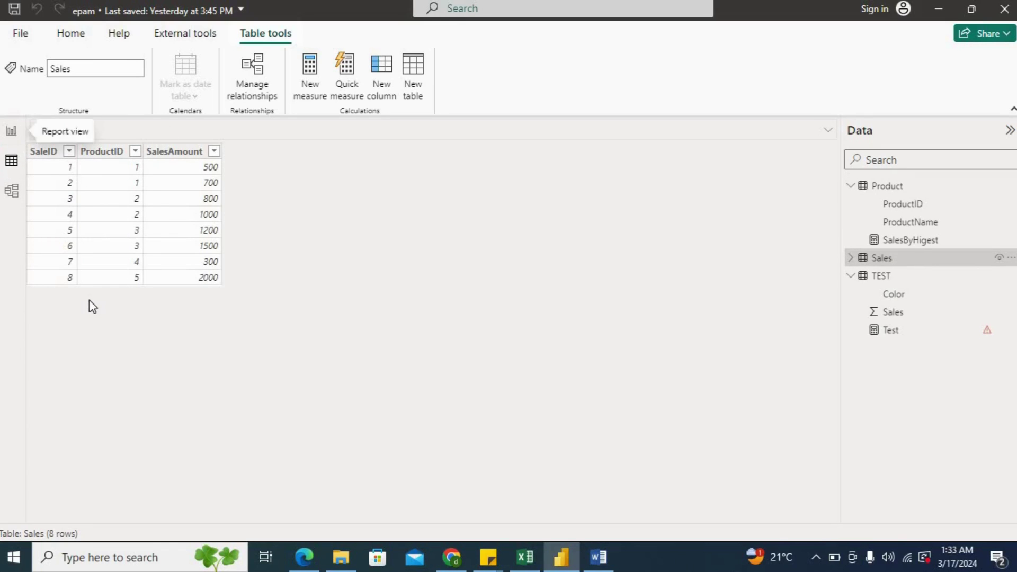
click(11, 132)
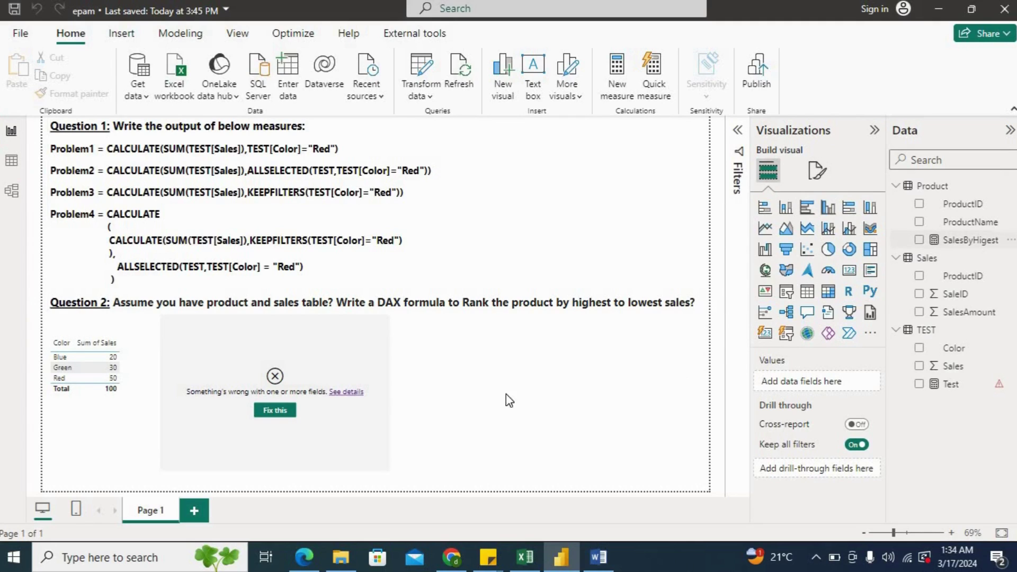
click(975, 243)
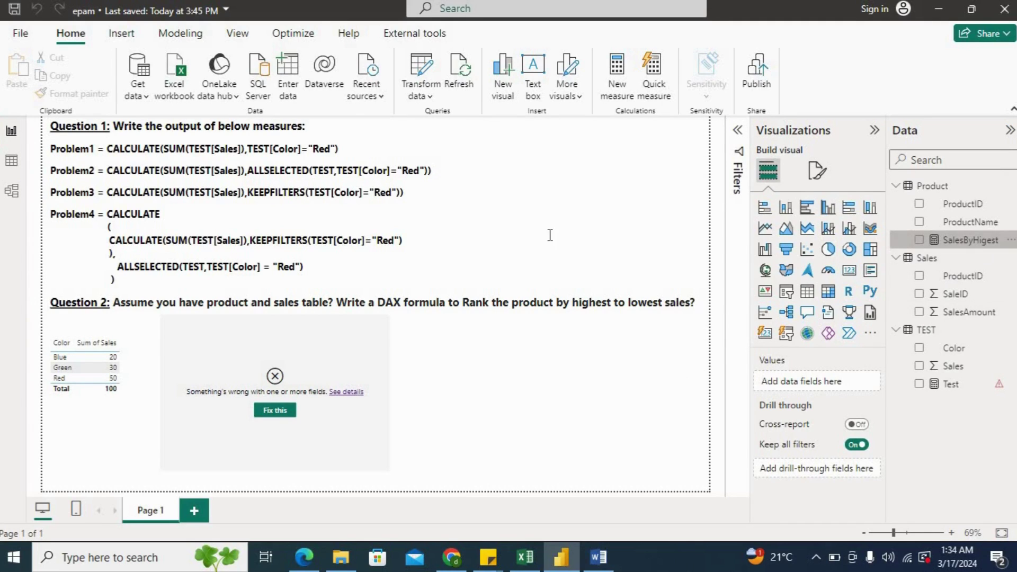
click(433, 203)
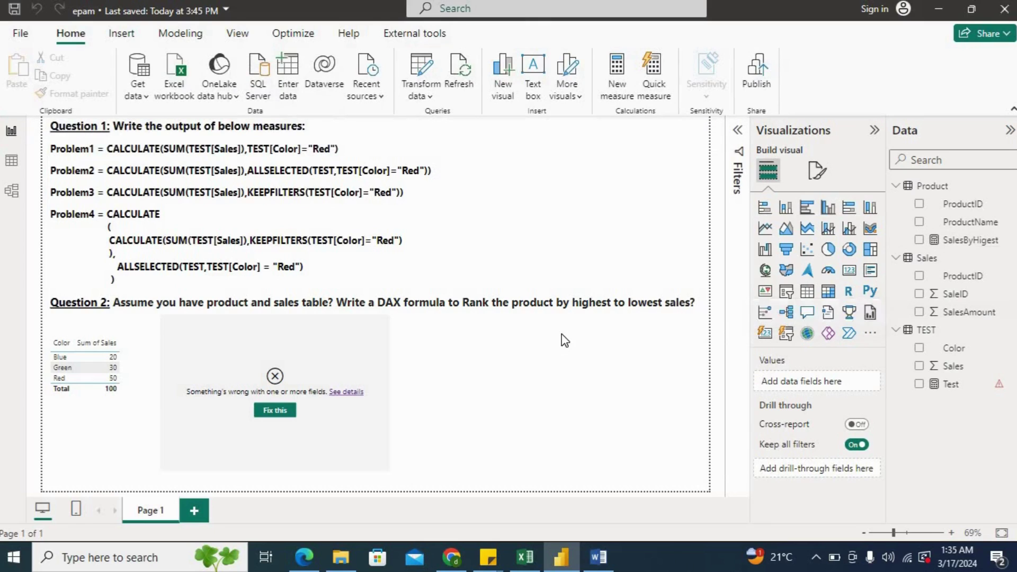
click(980, 242)
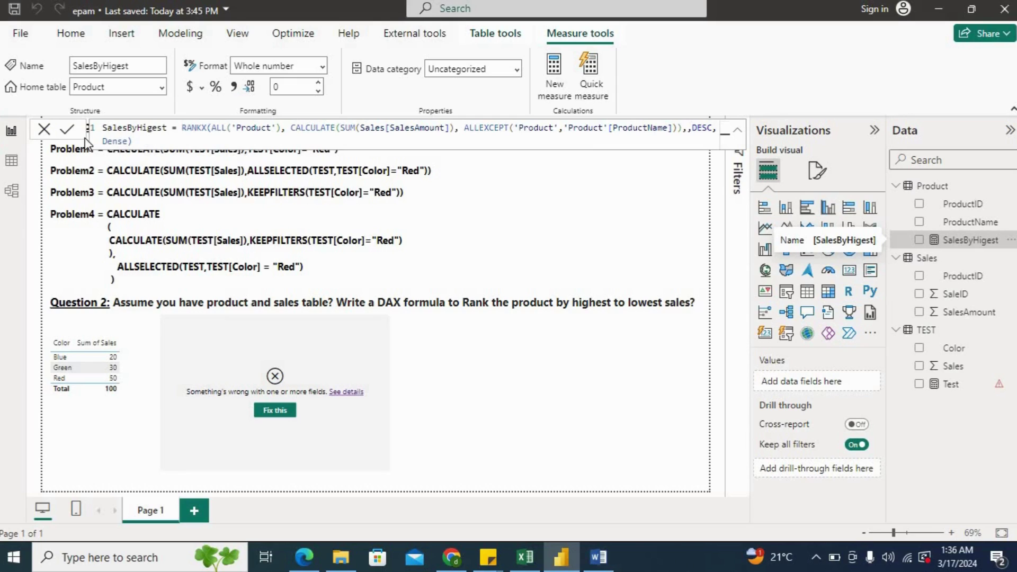
click(67, 131)
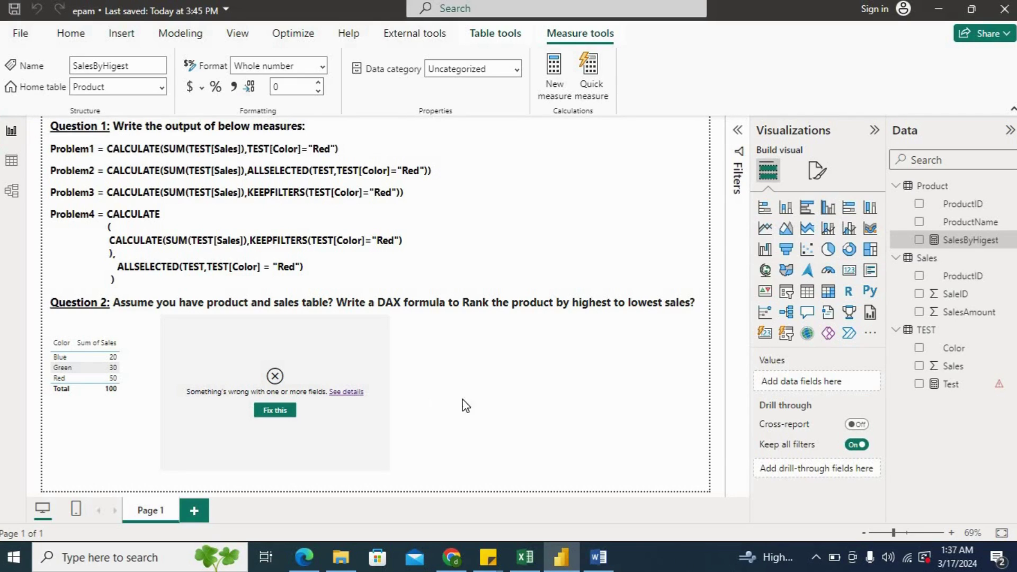
Delete the broken visual from the page.
click(561, 402)
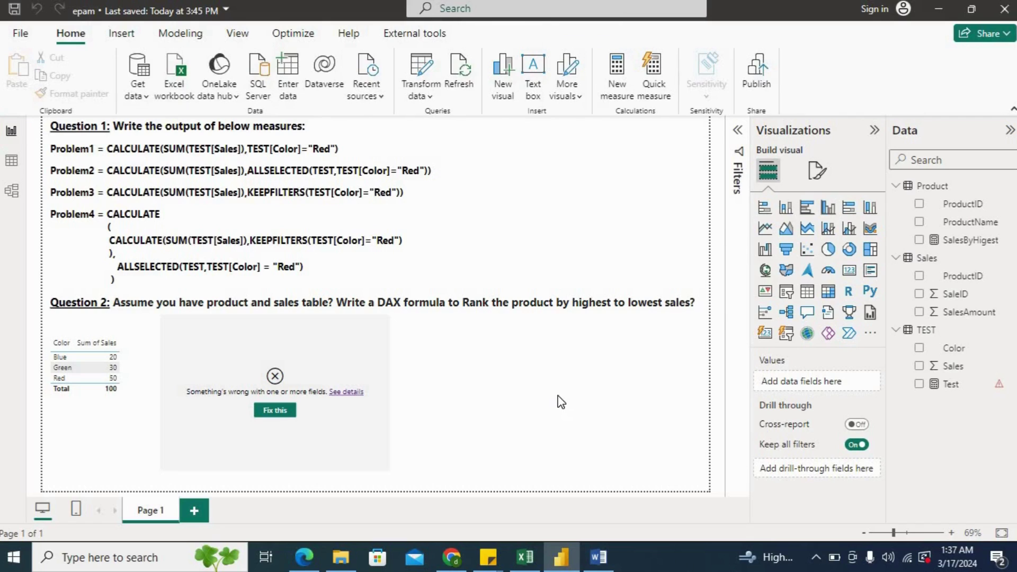
click(336, 353)
key(Delete)
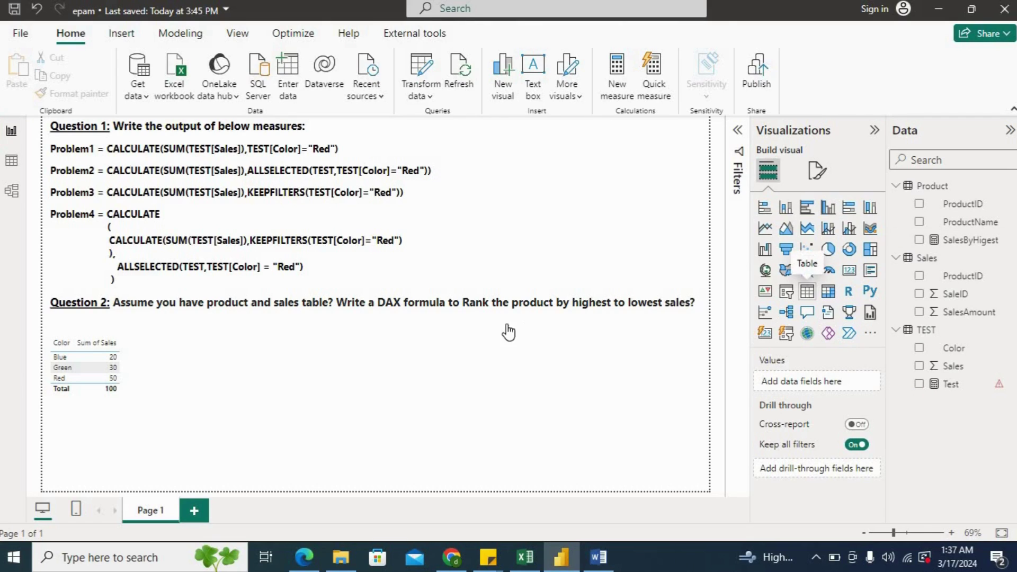
Add a table with ProductName, SalesAmount and SalesByHigest, sorted by SalesByHigest.
click(808, 291)
click(969, 222)
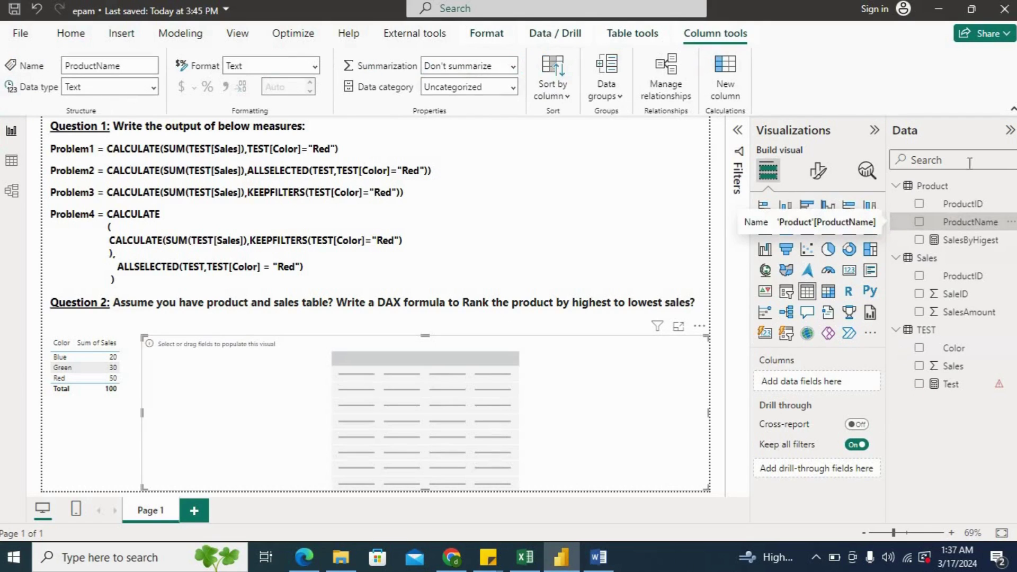
click(919, 222)
click(919, 312)
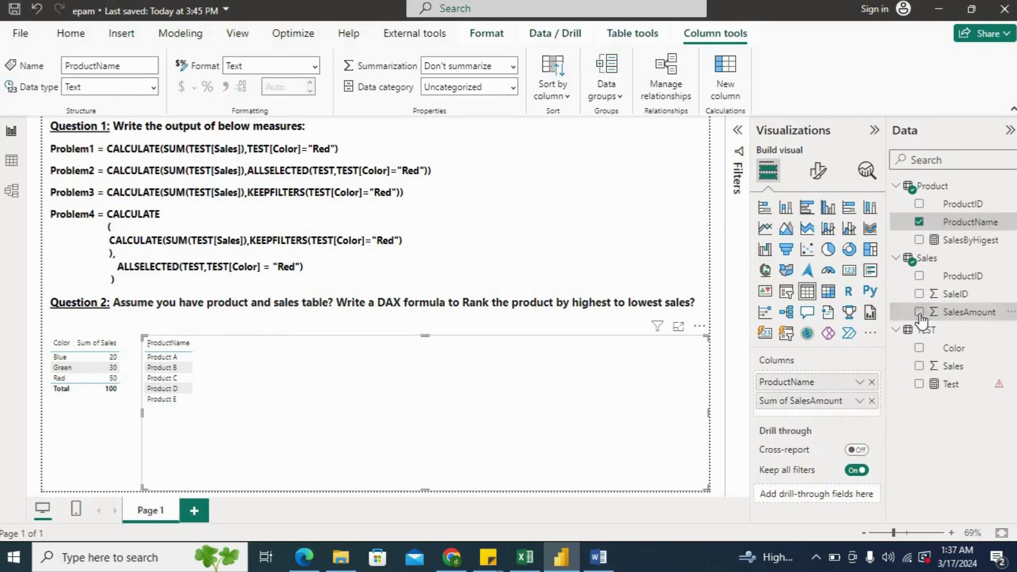
click(919, 240)
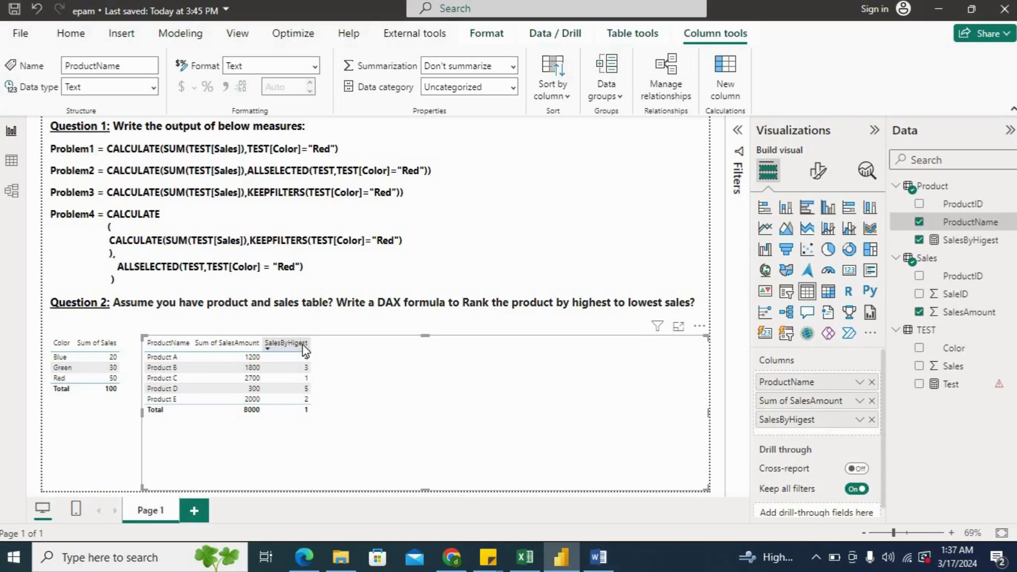
click(295, 343)
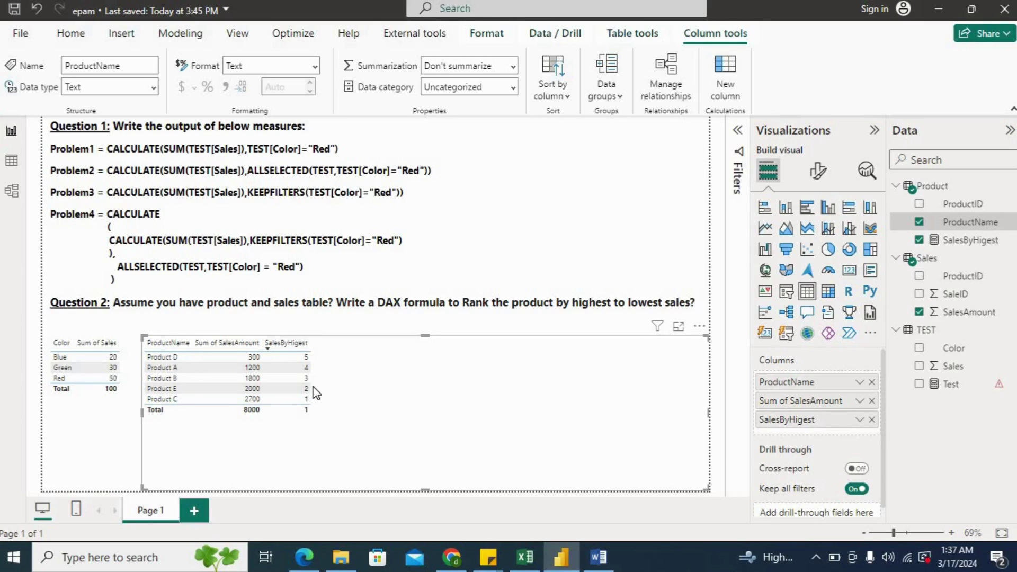
Sort the table ascending by SalesByHigest so Product C (rank 1) is on top.
click(292, 343)
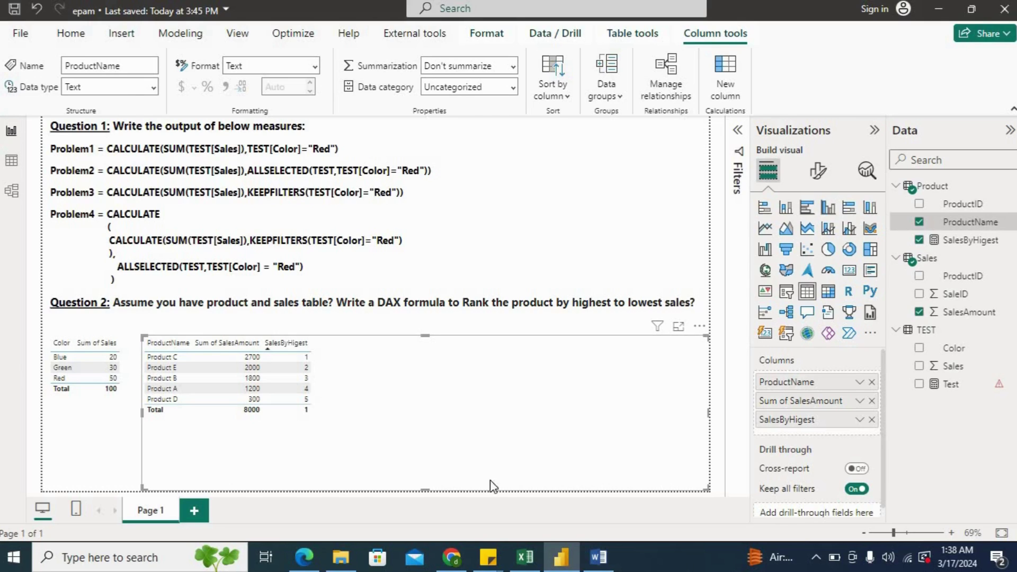
Switch to the Chrome browser window.
click(458, 553)
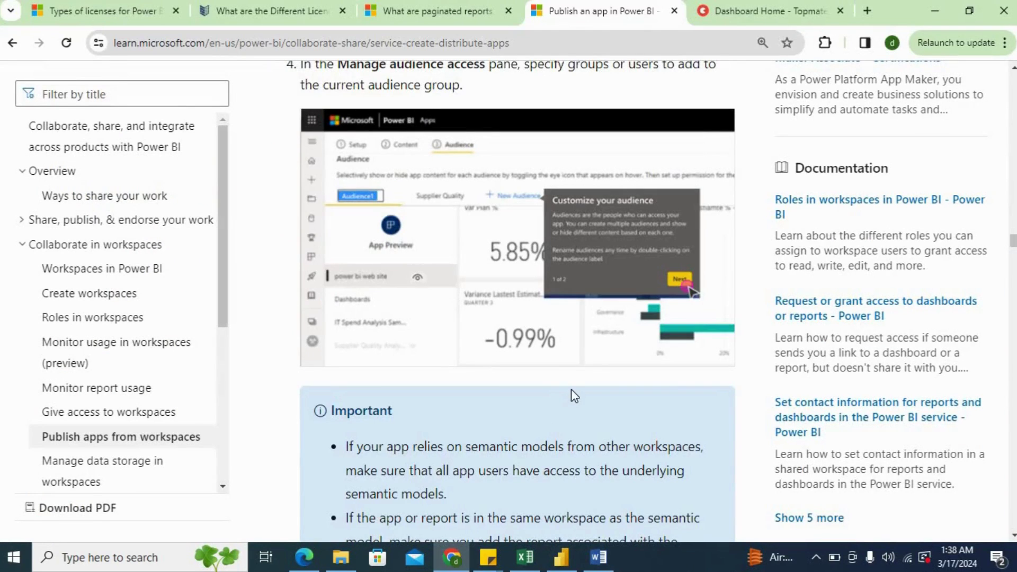